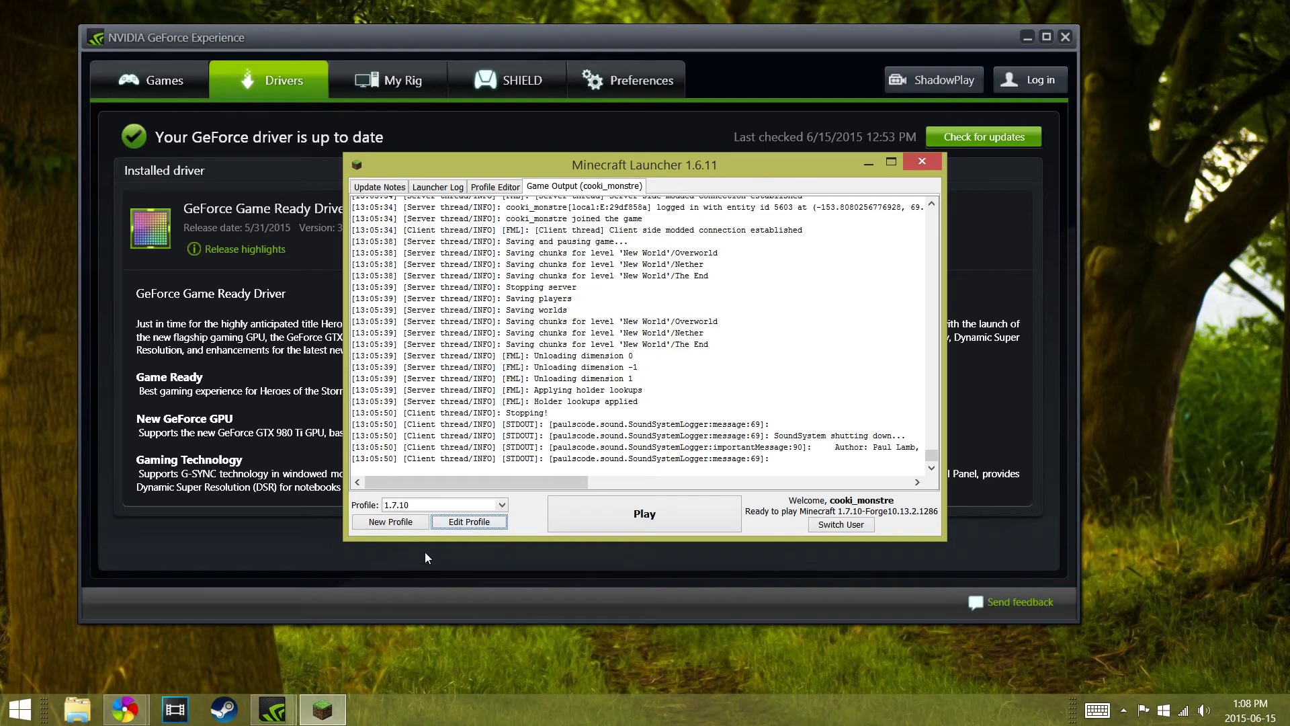
Step: Open the 1.7.10 profile's editor and its game directory folder in File Explorer
left_click(482, 523)
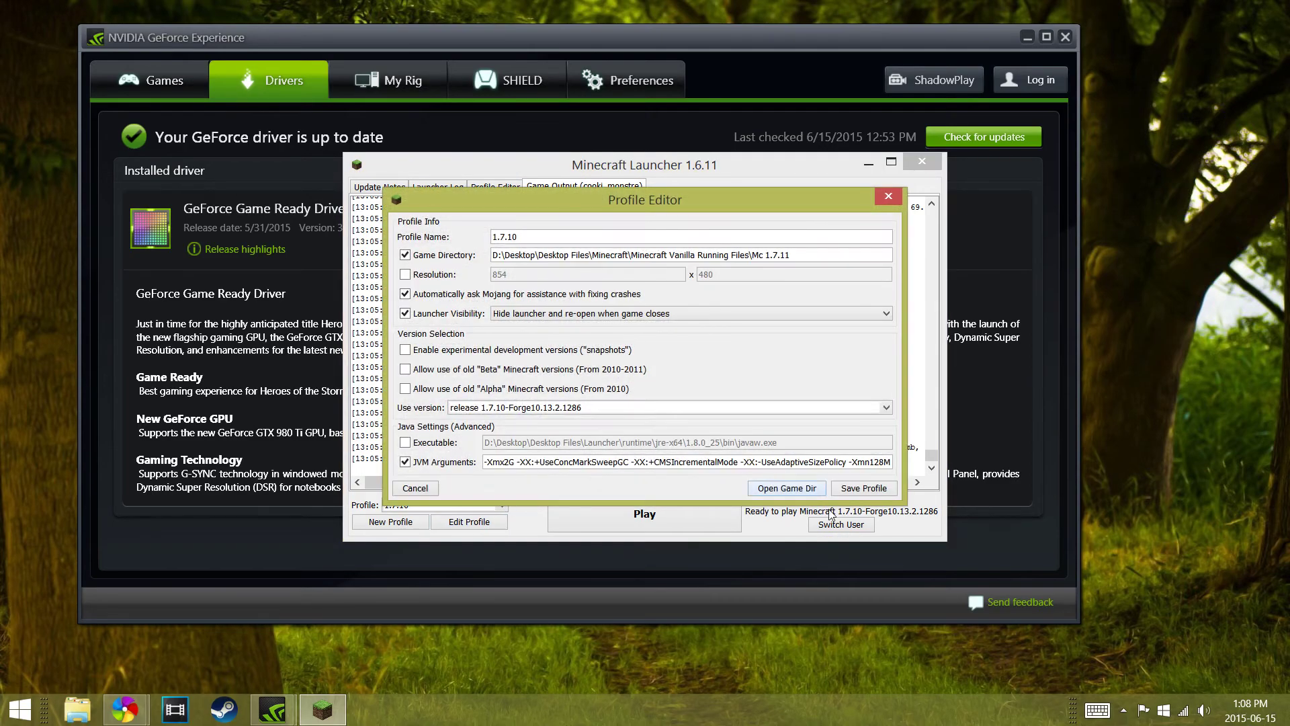
left_click(804, 497)
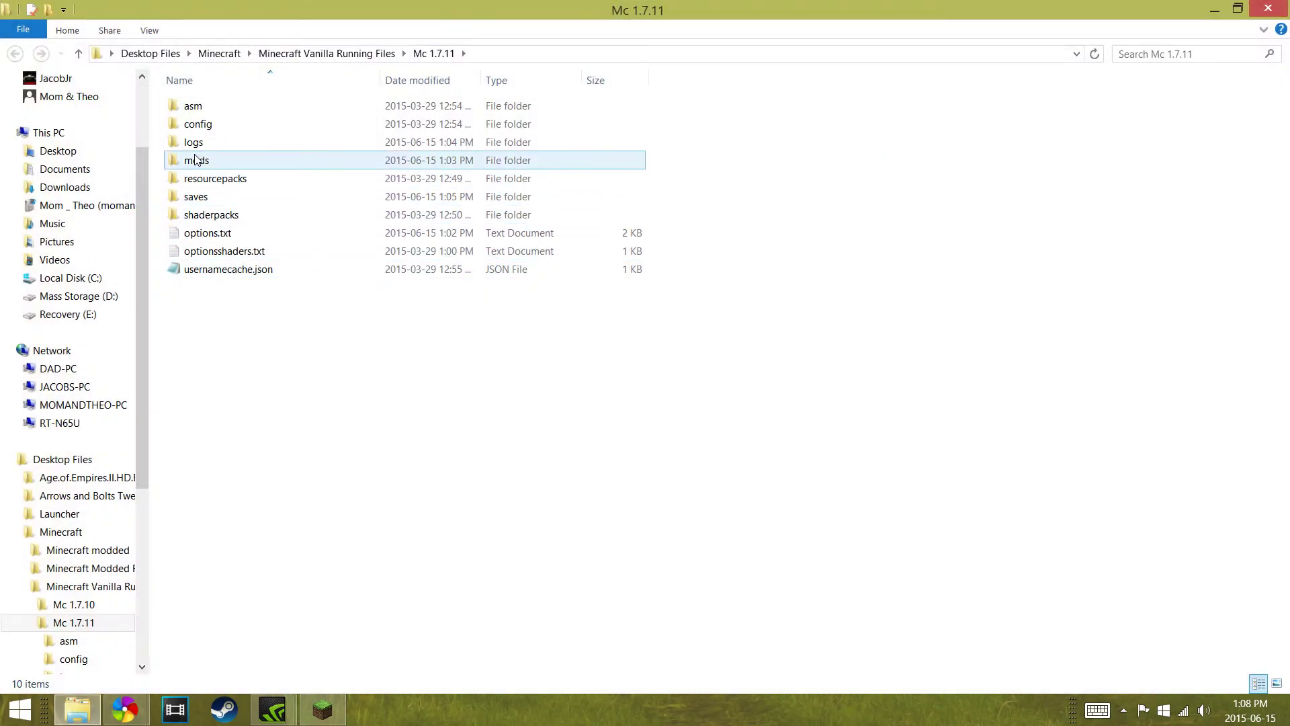
Step: Cut ProjectRed-Base-1.7.10-4.4.5.44.jar from mods and paste it into the Mc 1.7.11 folder
double_click(197, 160)
right_click(209, 125)
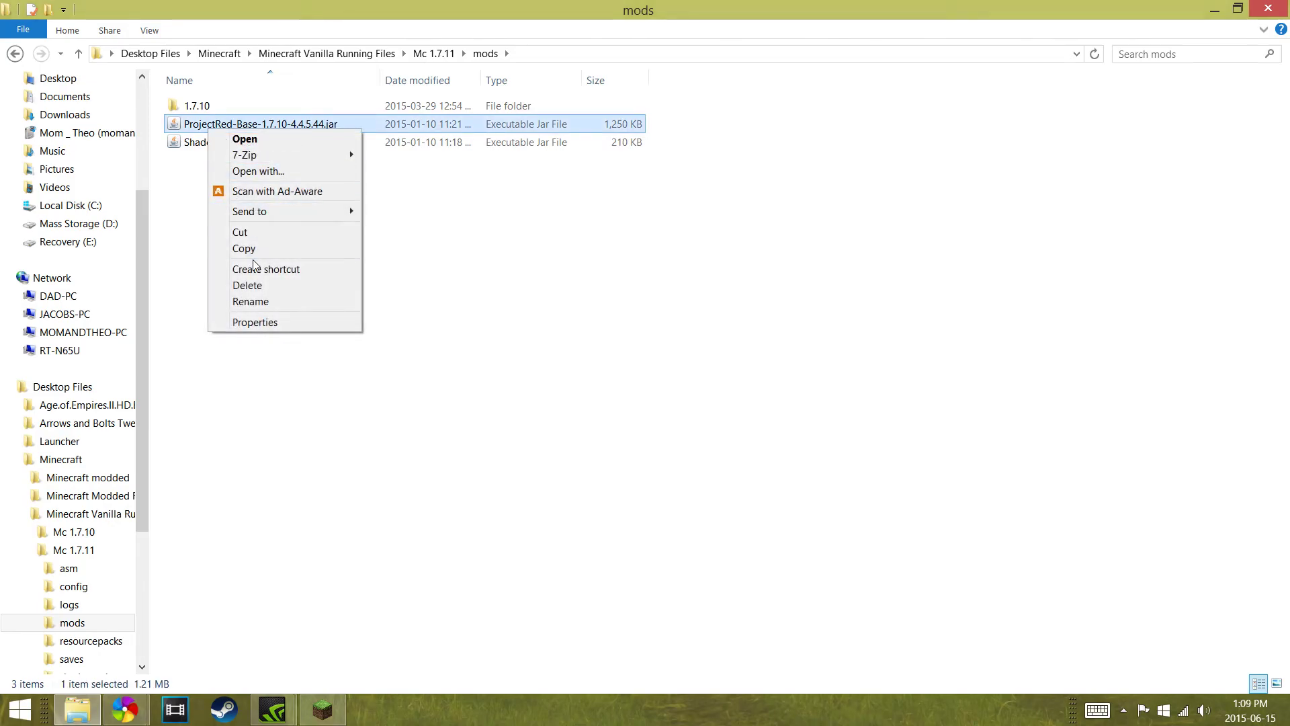
left_click(247, 233)
left_click(15, 54)
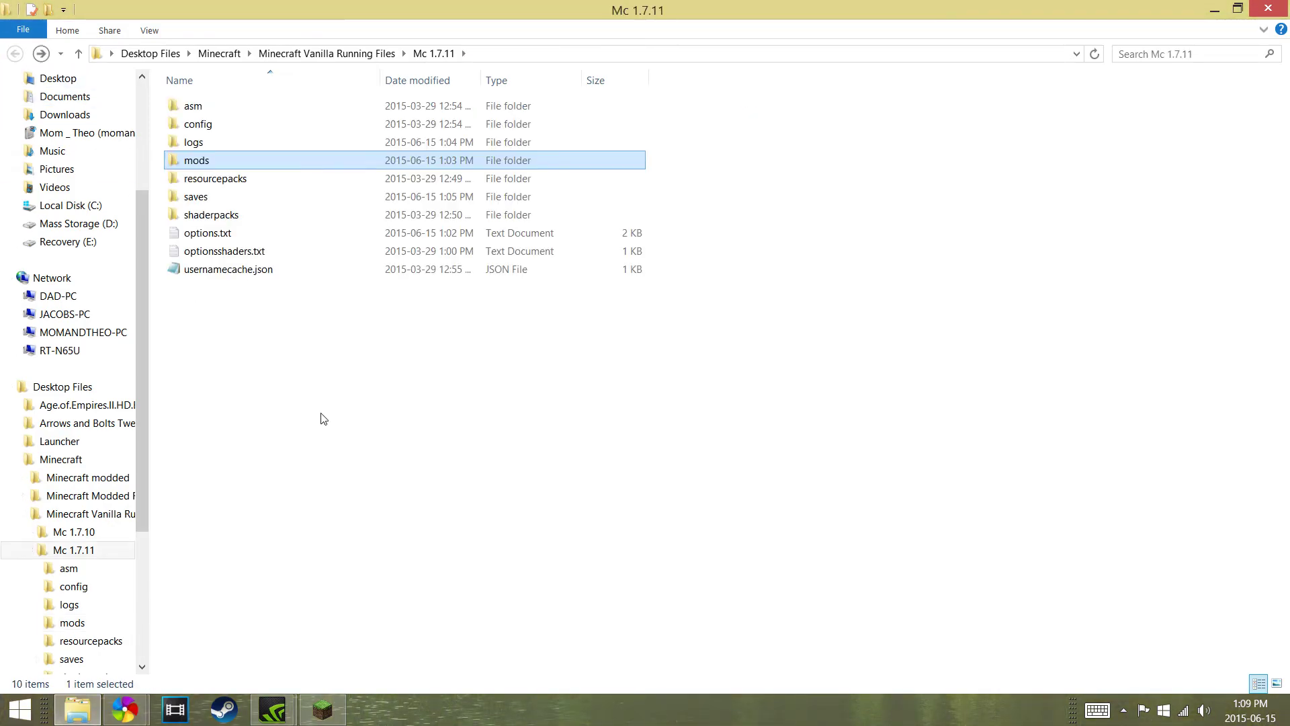
right_click(323, 418)
left_click(356, 509)
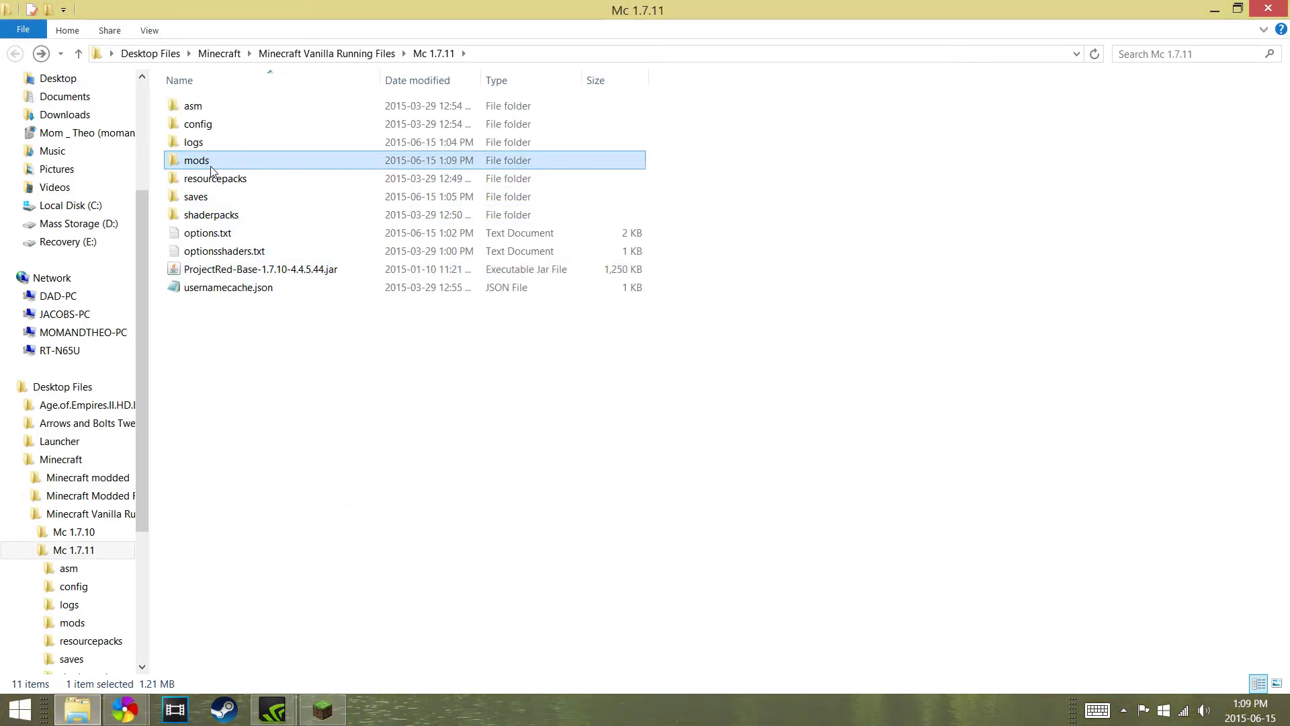
Step: Browse back into mods and its 1.7.10 subfolder
double_click(197, 160)
double_click(197, 105)
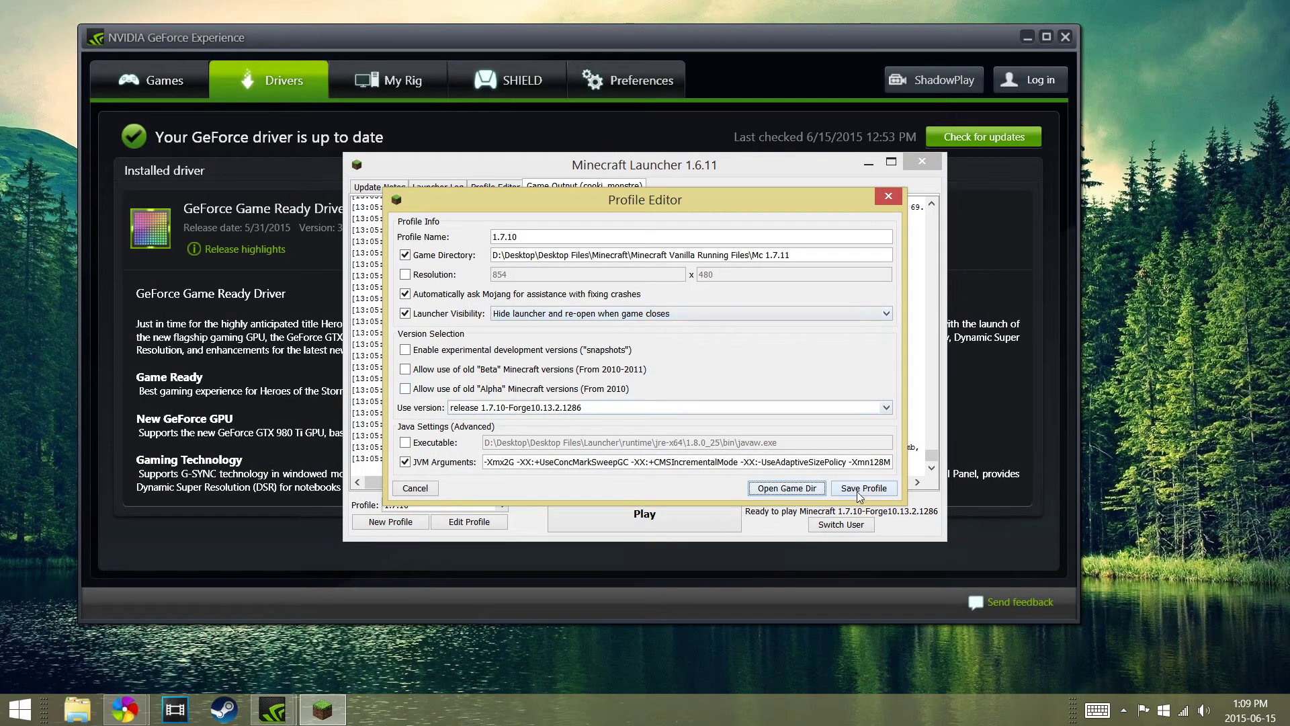
Step: Save the 1.7.10 profile, launch the game and go to the Singleplayer world list
left_click(859, 489)
left_click(694, 517)
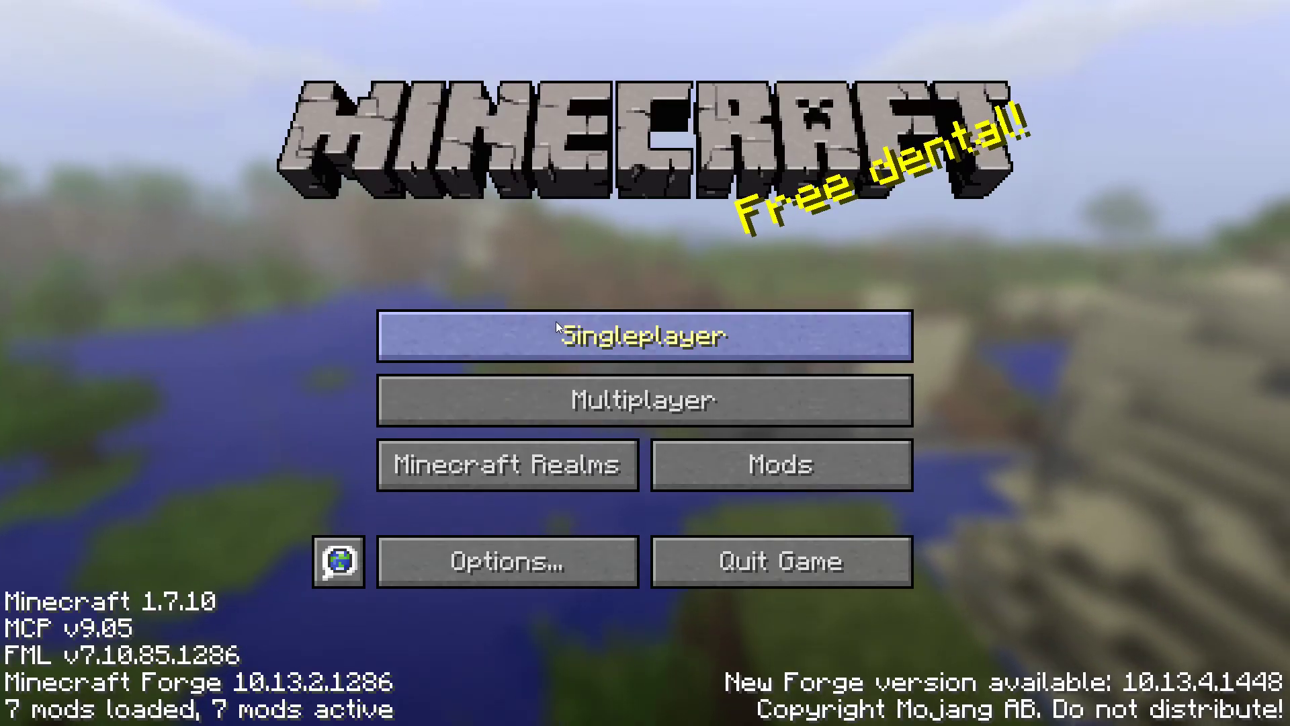
left_click(556, 322)
Step: Load New World, swim across the river toward the grassy bank, then pause
left_click(442, 266)
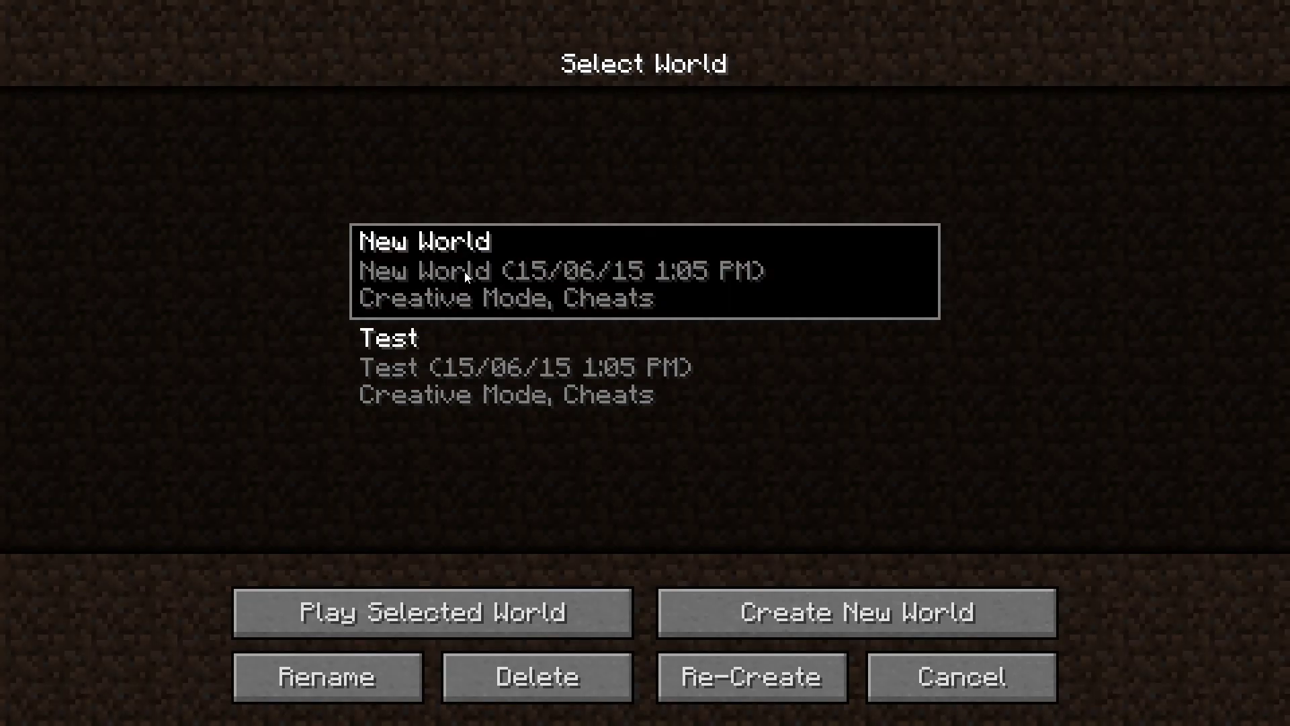
double_click(465, 271)
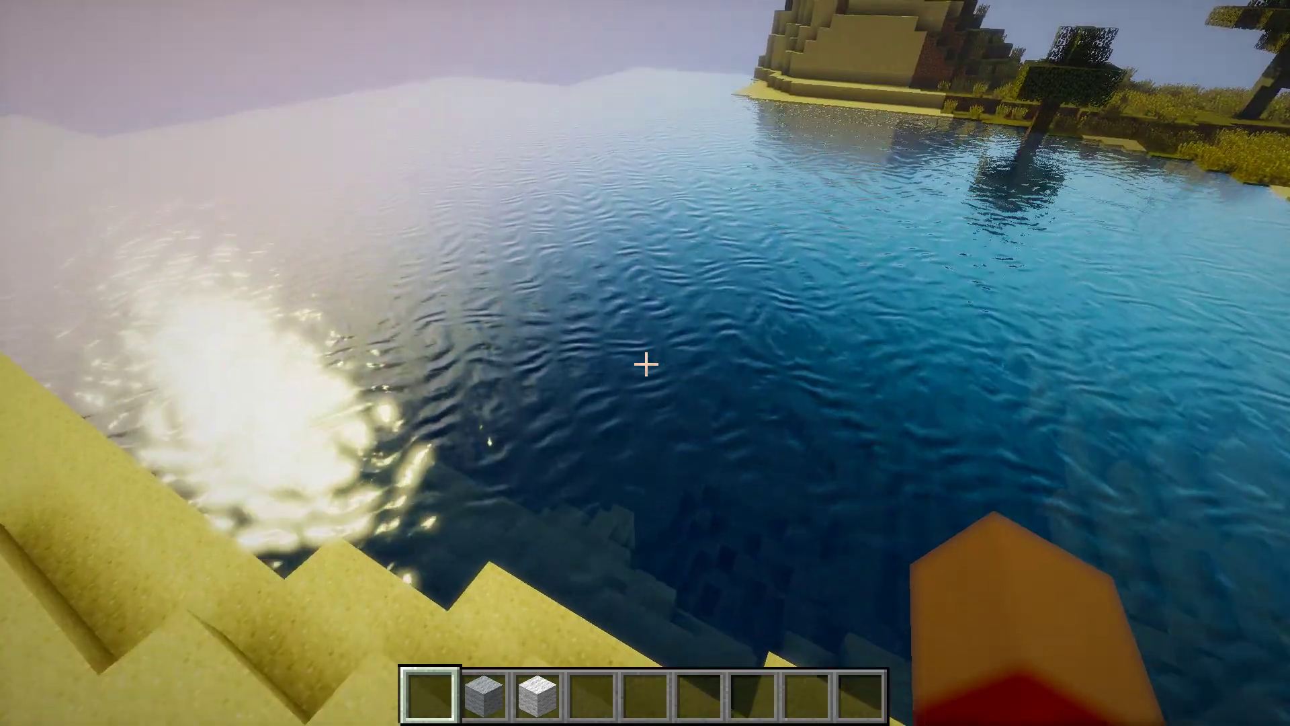
key("w")
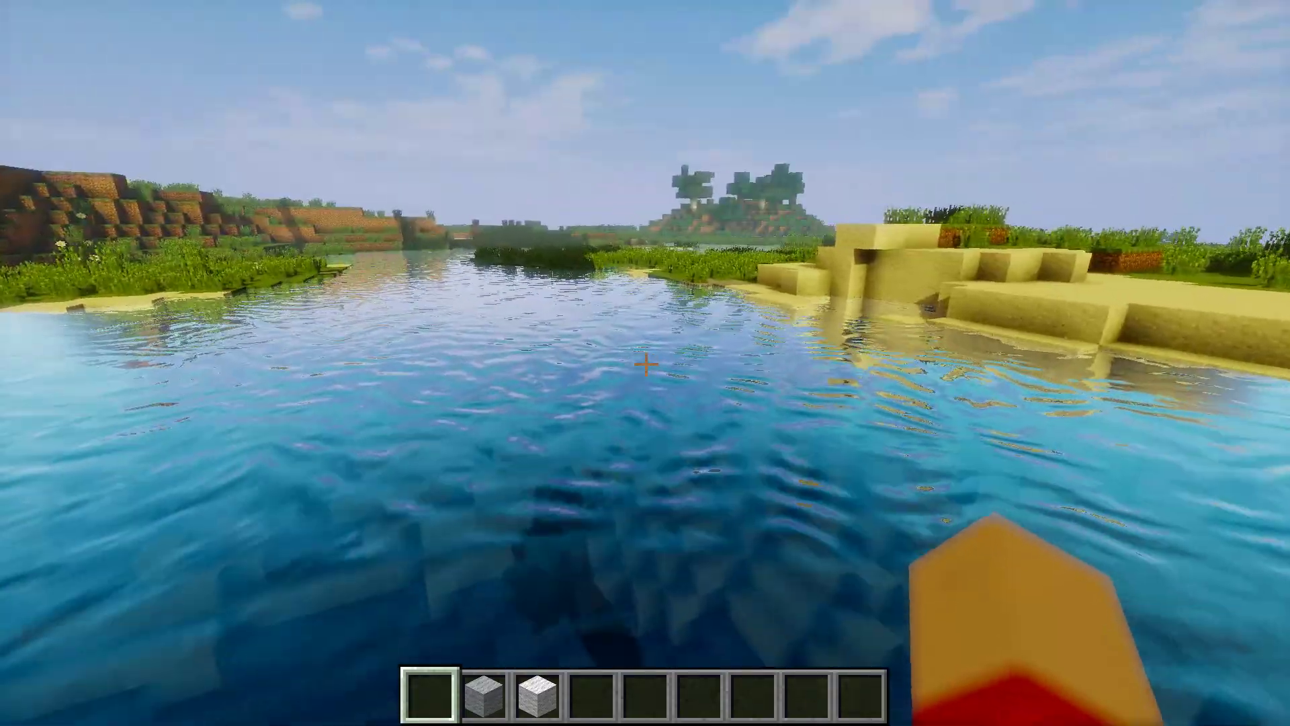
key("w")
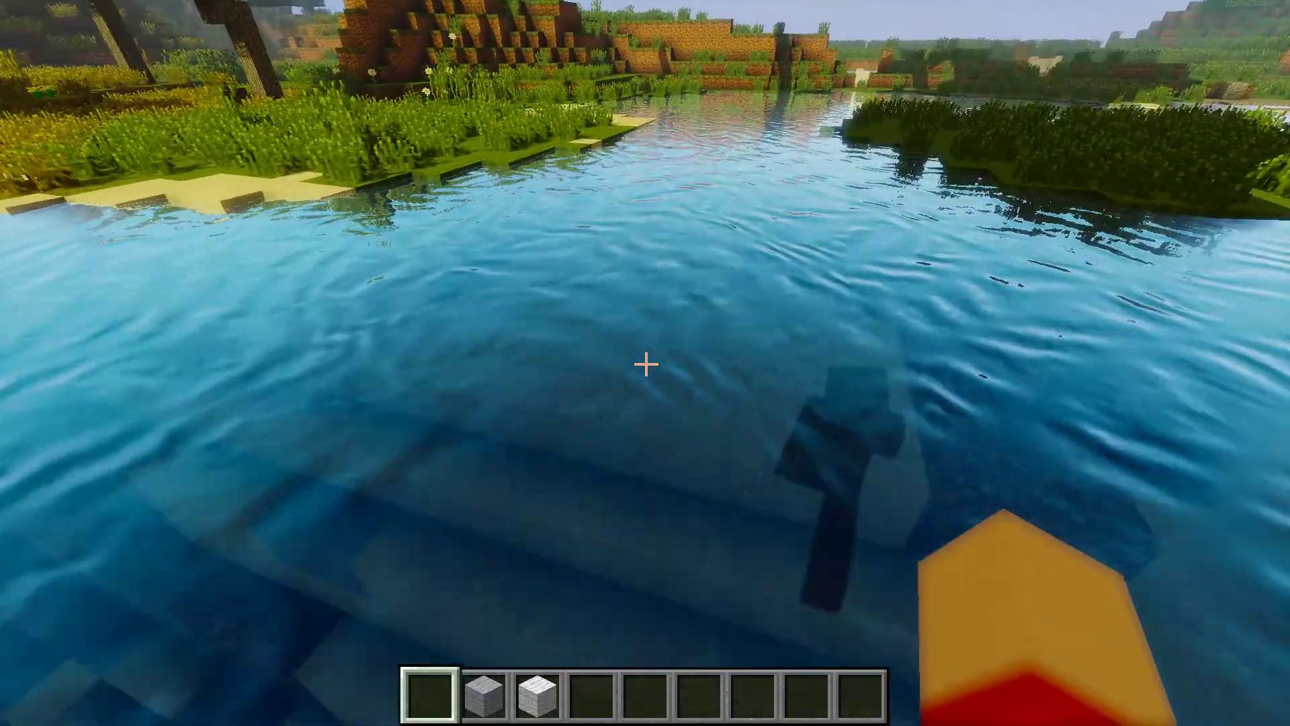
key("w")
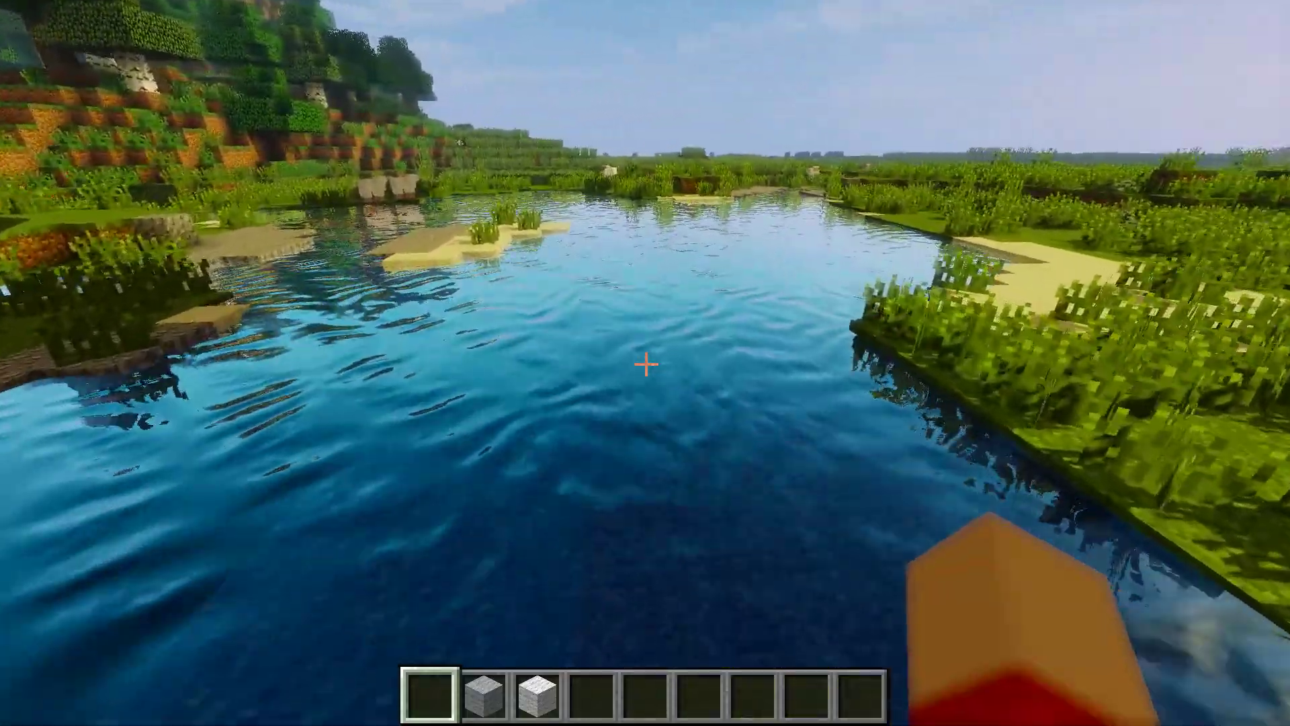
key("Escape")
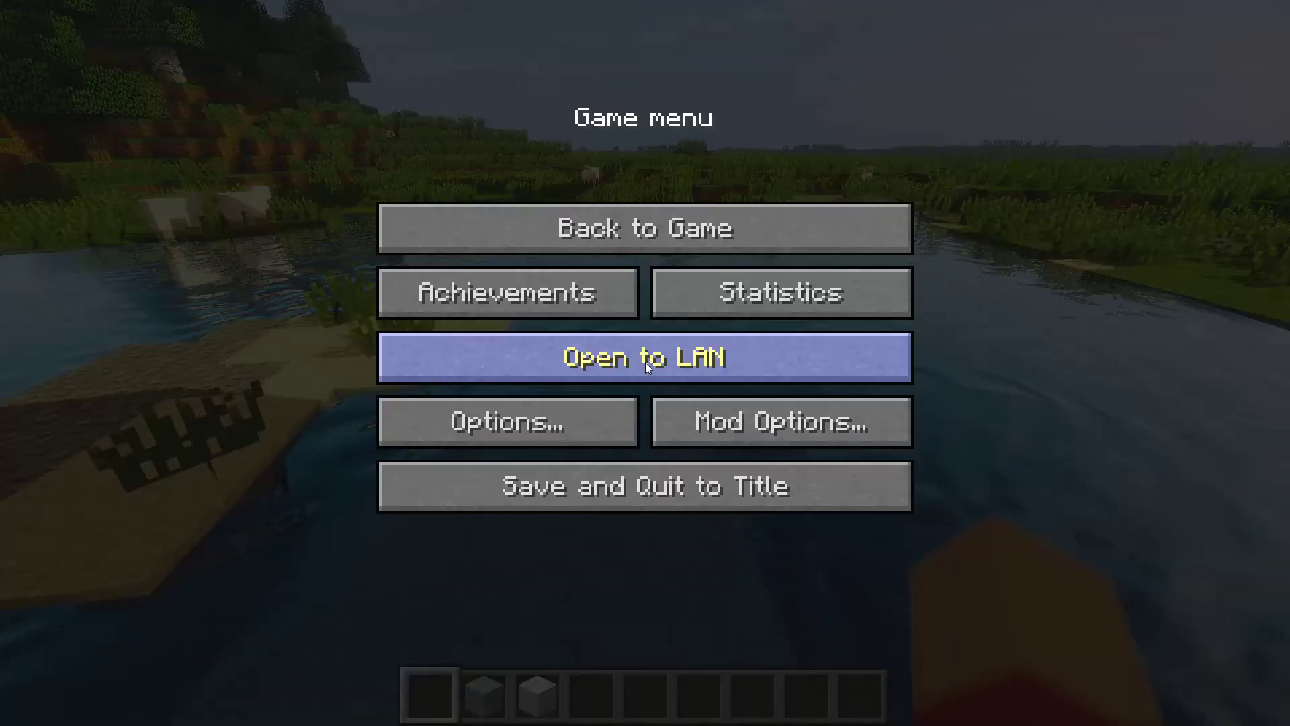
Step: In Options > Shaders, try Edi's and Sildurs packs, settle on Sonics Ultra and resume
left_click(510, 423)
left_click(580, 447)
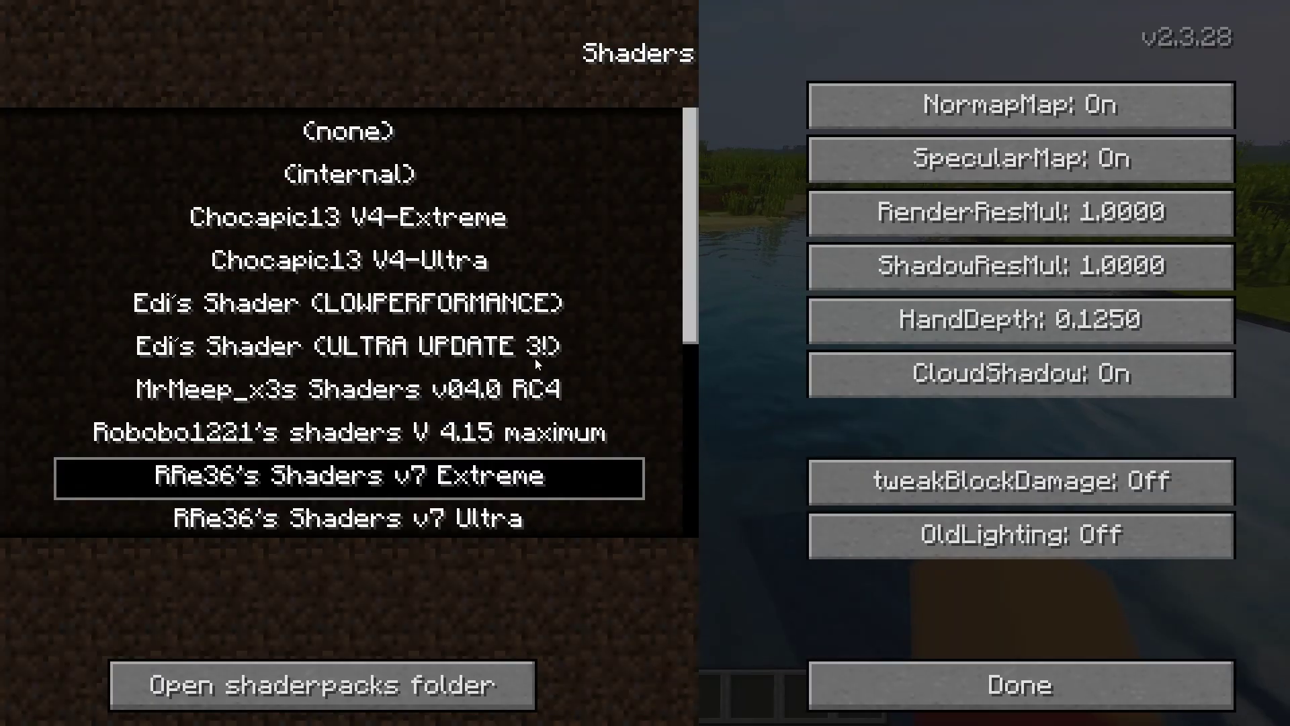
left_click(535, 358)
scroll(322, 422, "down", 2)
scroll(313, 431, "down", 1)
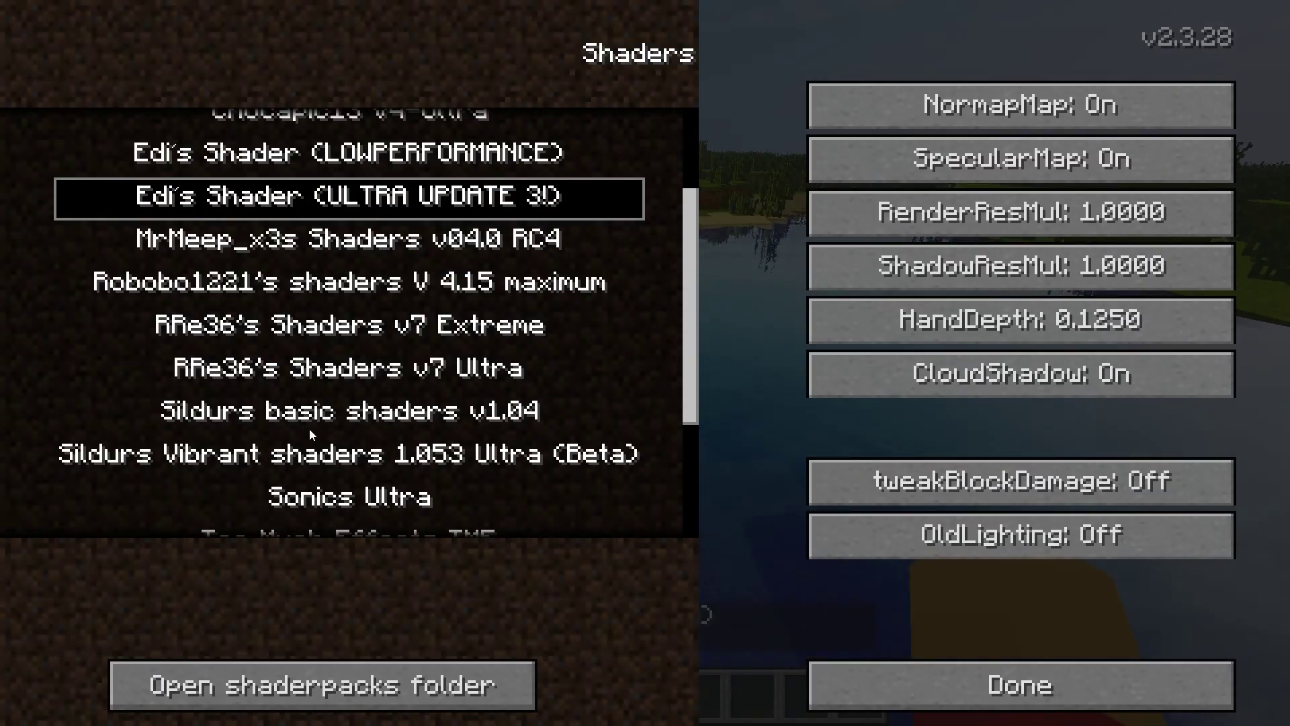
scroll(309, 429, "down", 1)
scroll(310, 428, "down", 1)
left_click(365, 376)
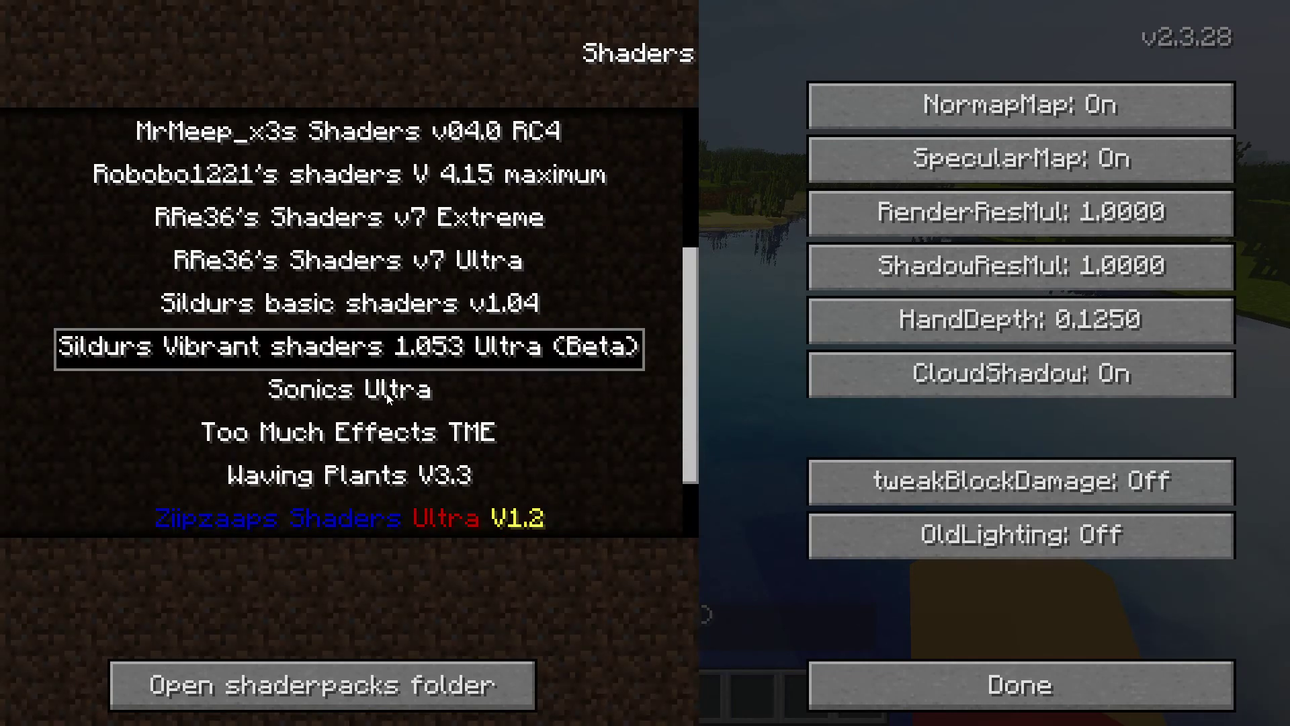
left_click(388, 399)
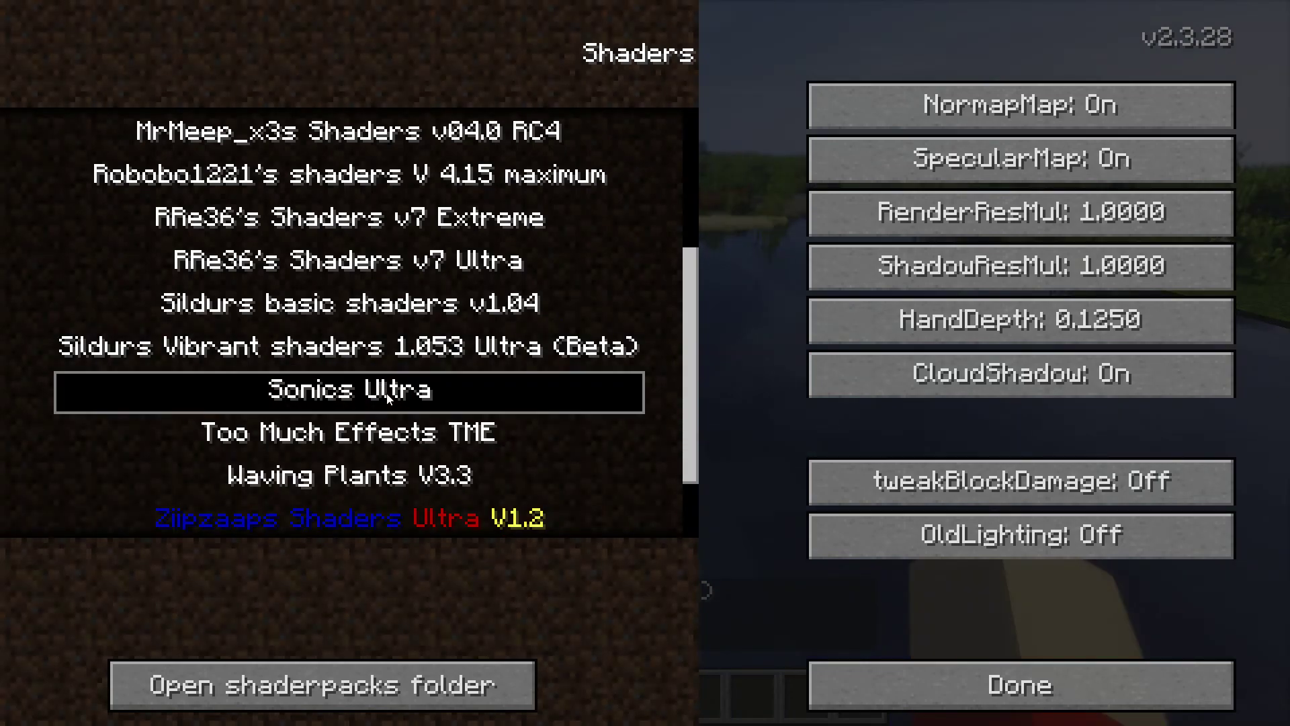
key("Escape")
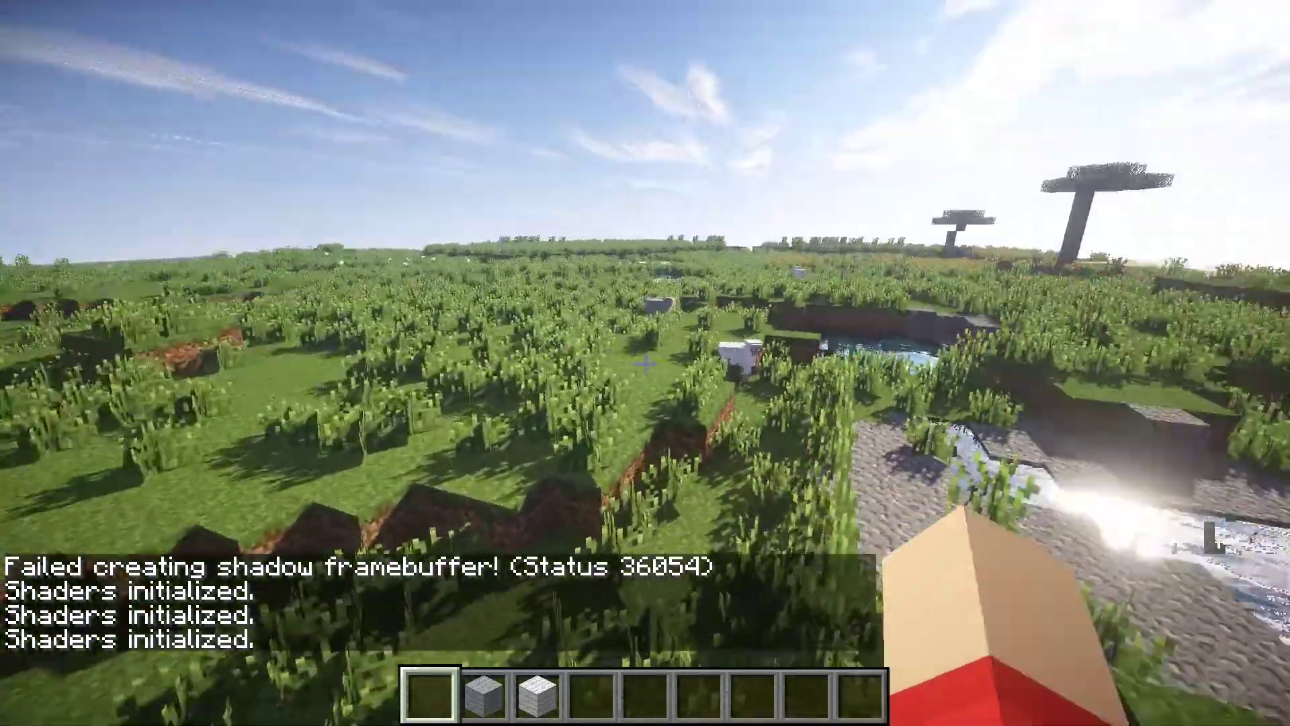
Step: Toggle the F3 debug overlay, move out over the lake, then pause
key("F3")
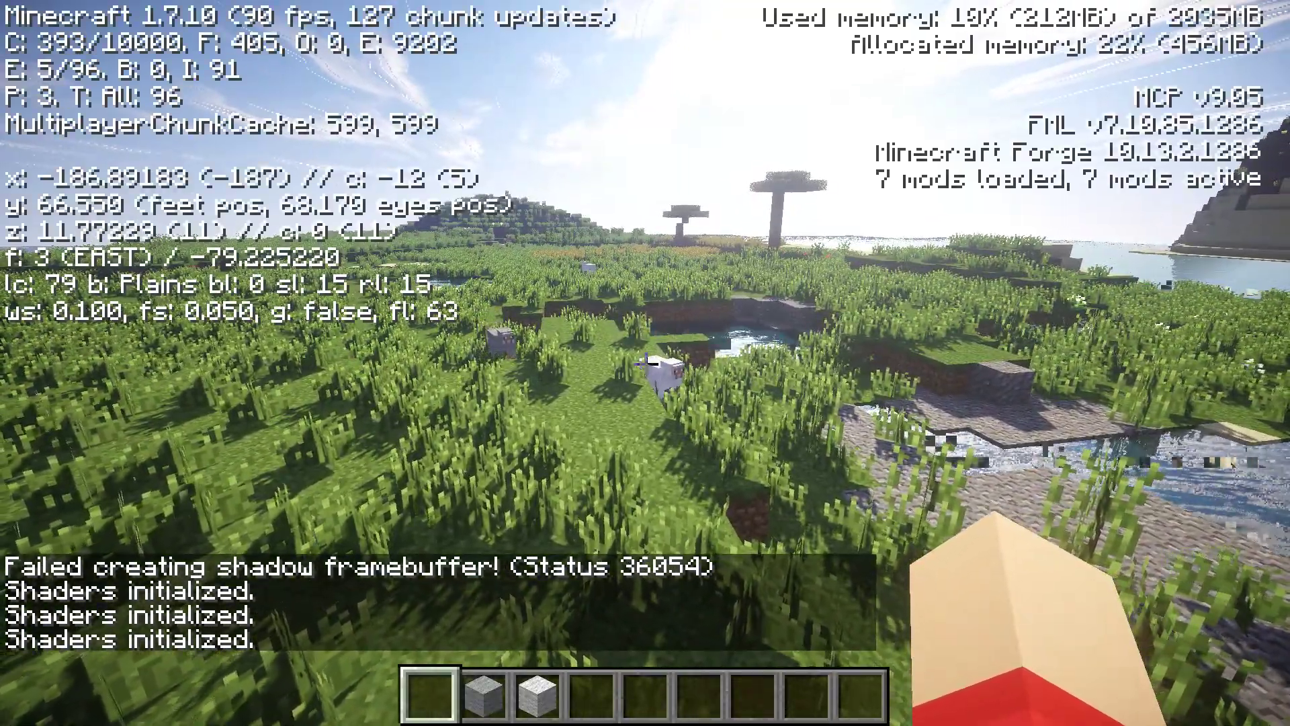
key("F3")
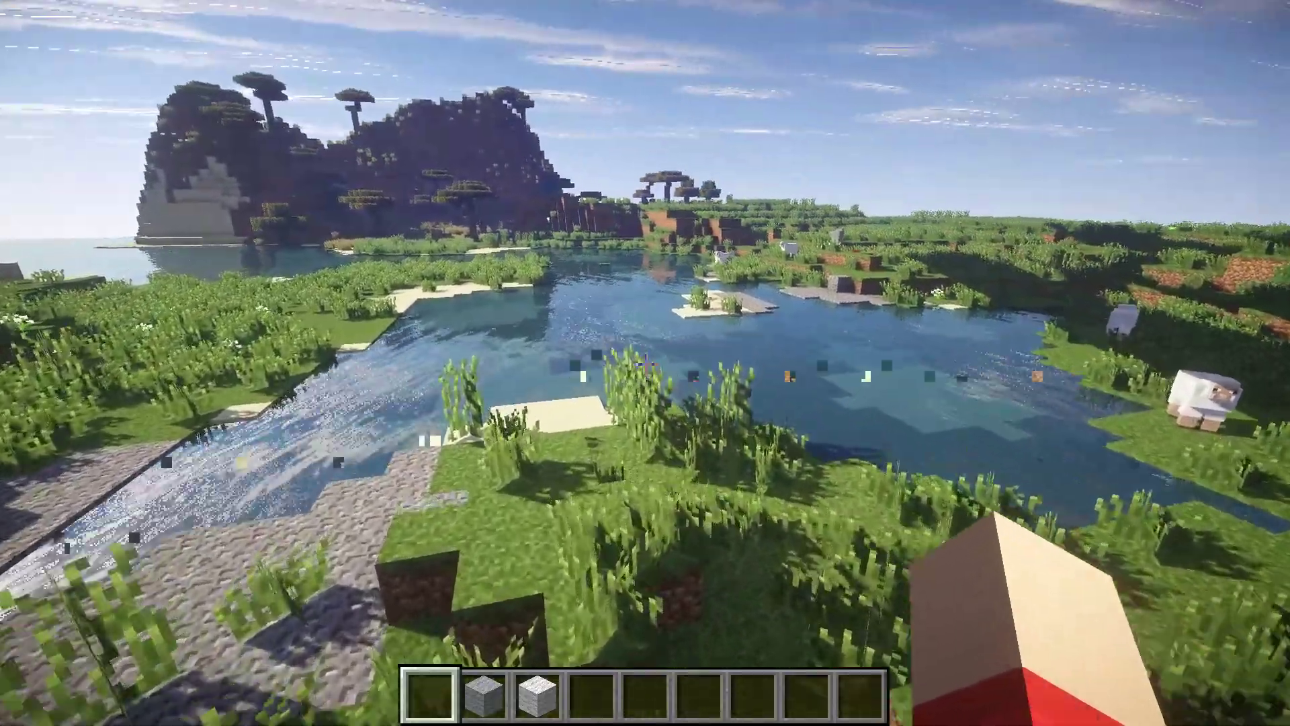
key("w")
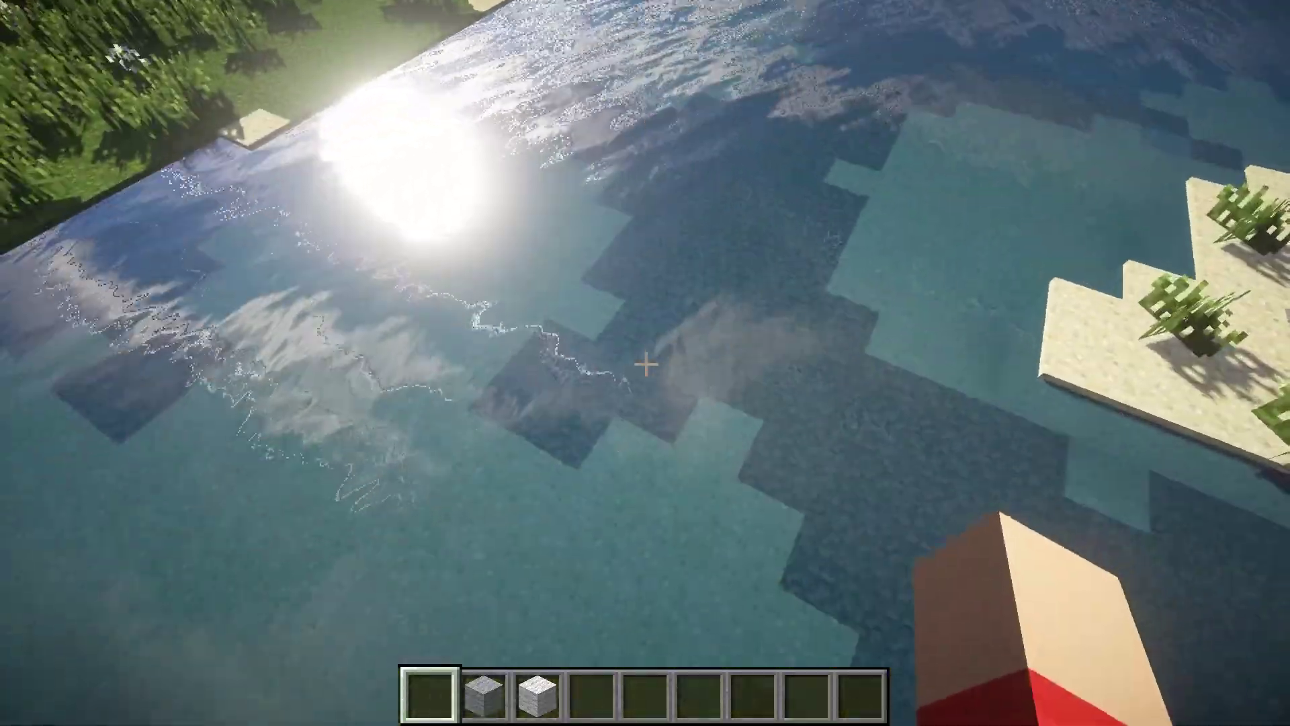
key("w")
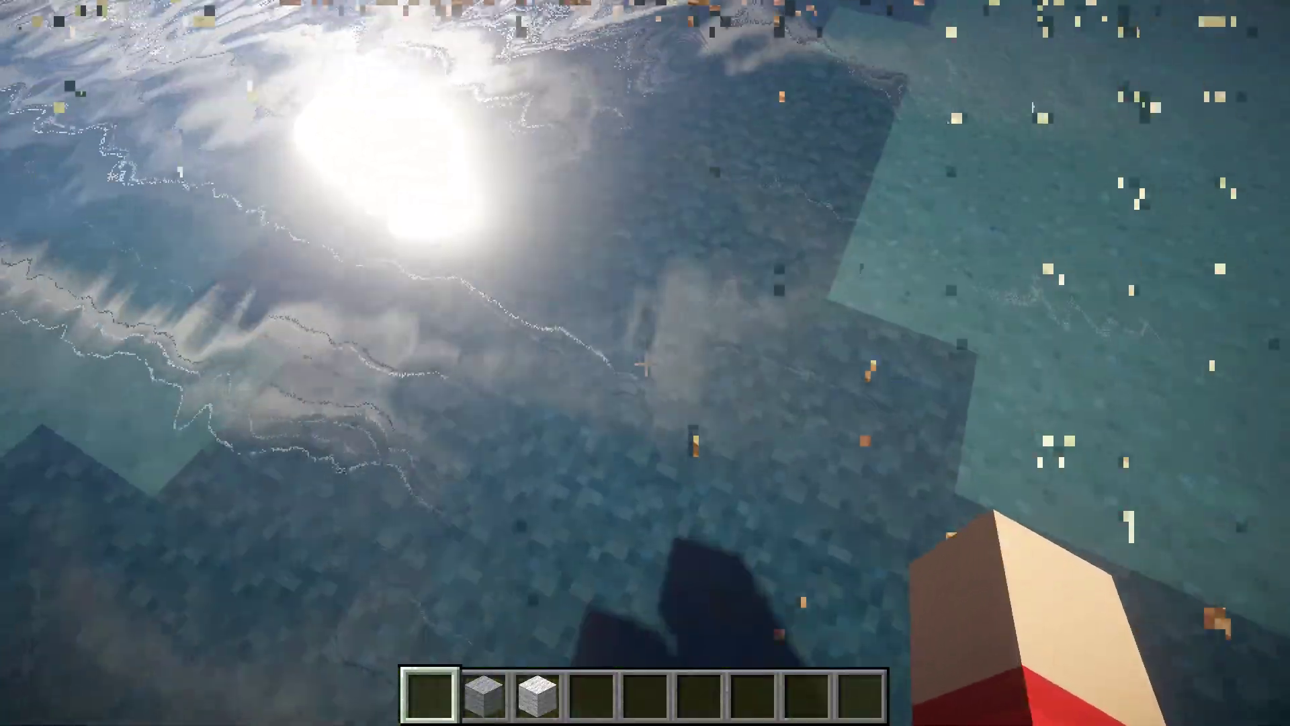
key("Escape")
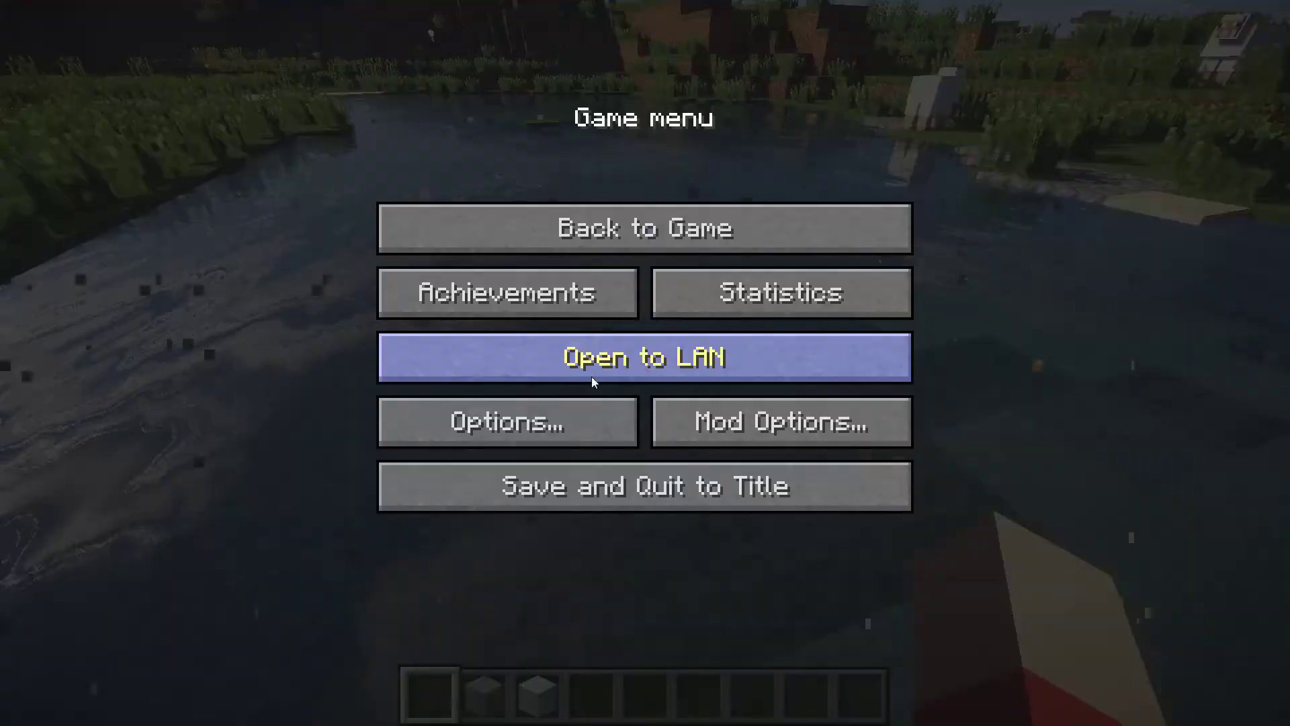
Step: Quit the world and game, then reopen the 1.7.10 profile's game folder
left_click(633, 488)
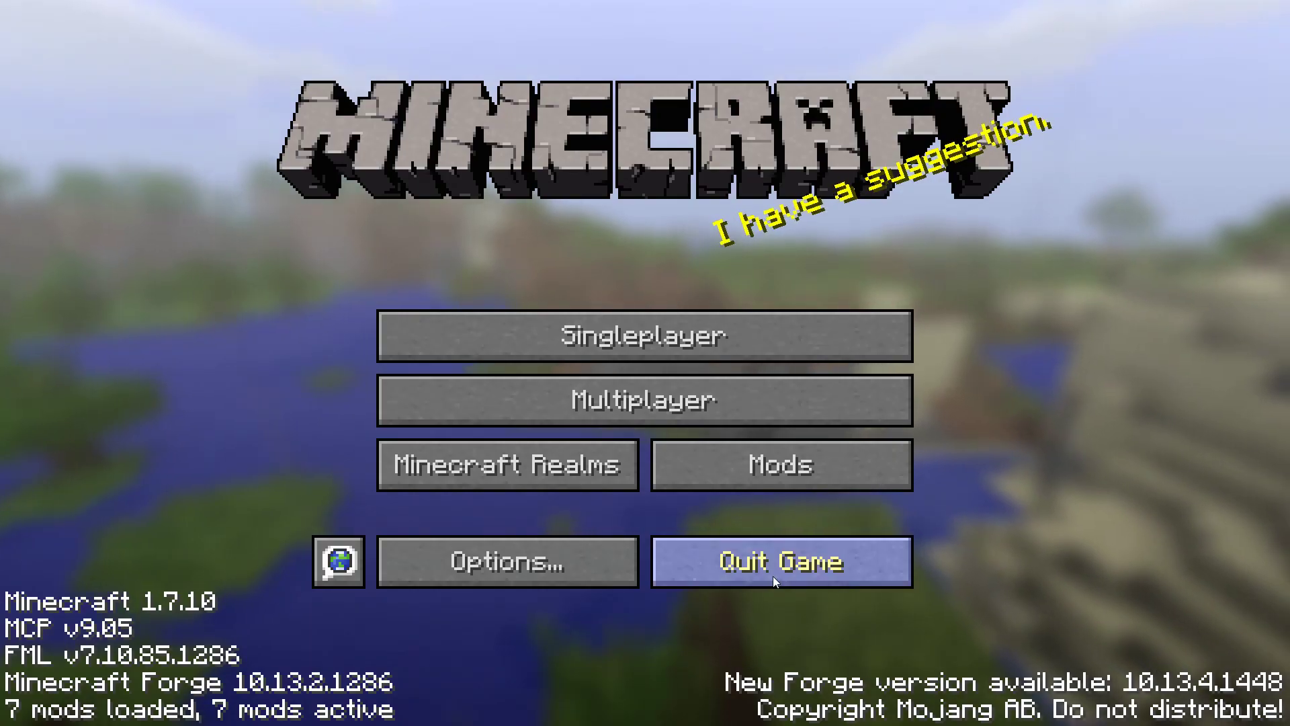
left_click(773, 575)
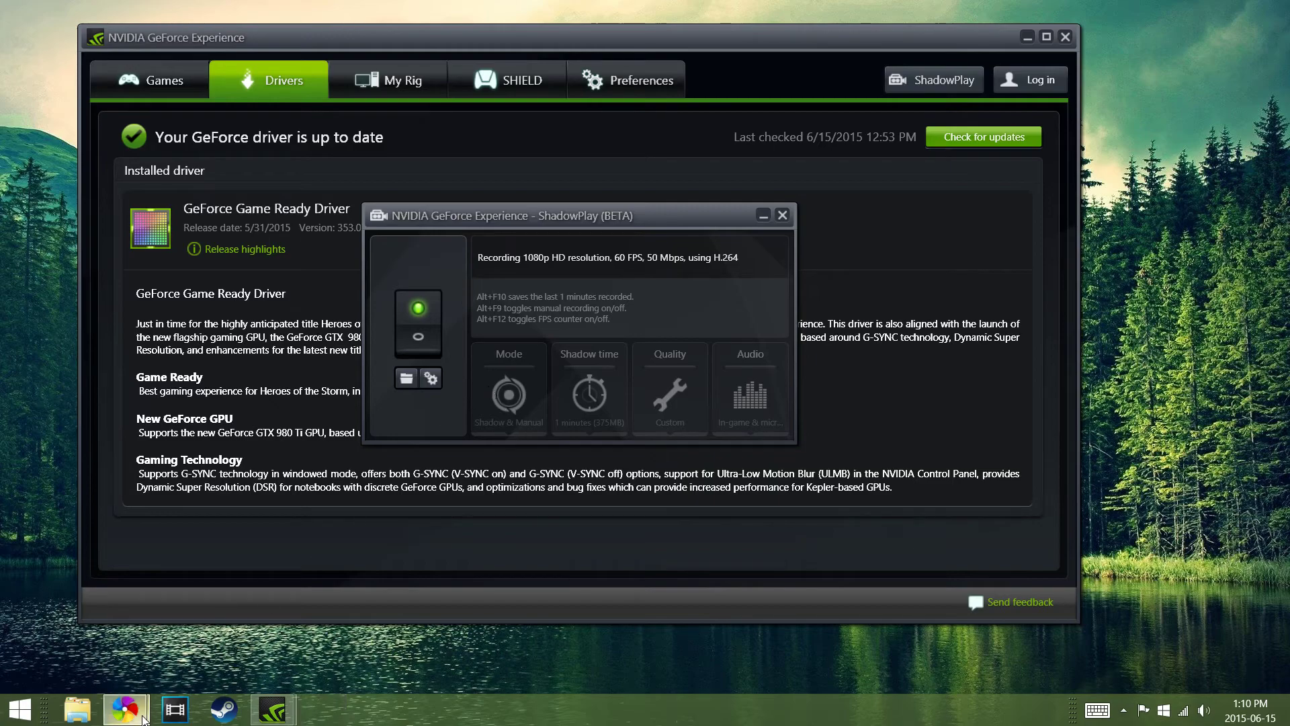
left_click(481, 525)
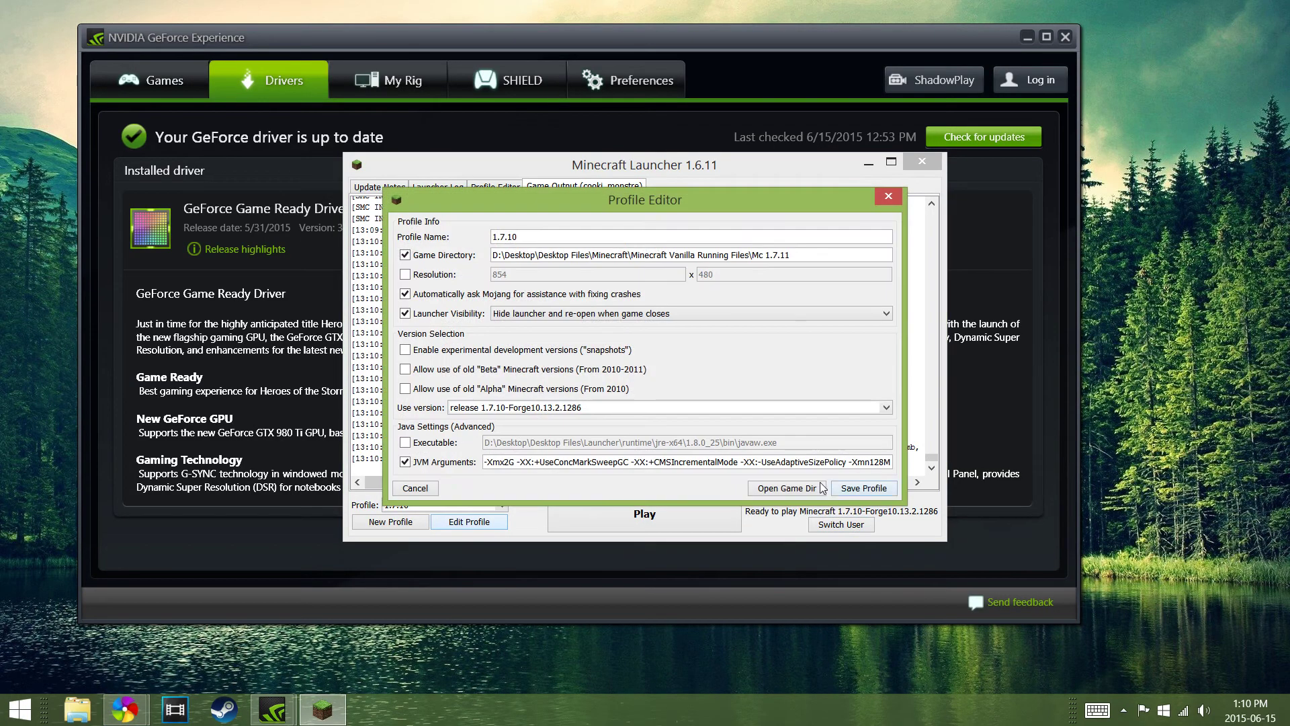
left_click(807, 489)
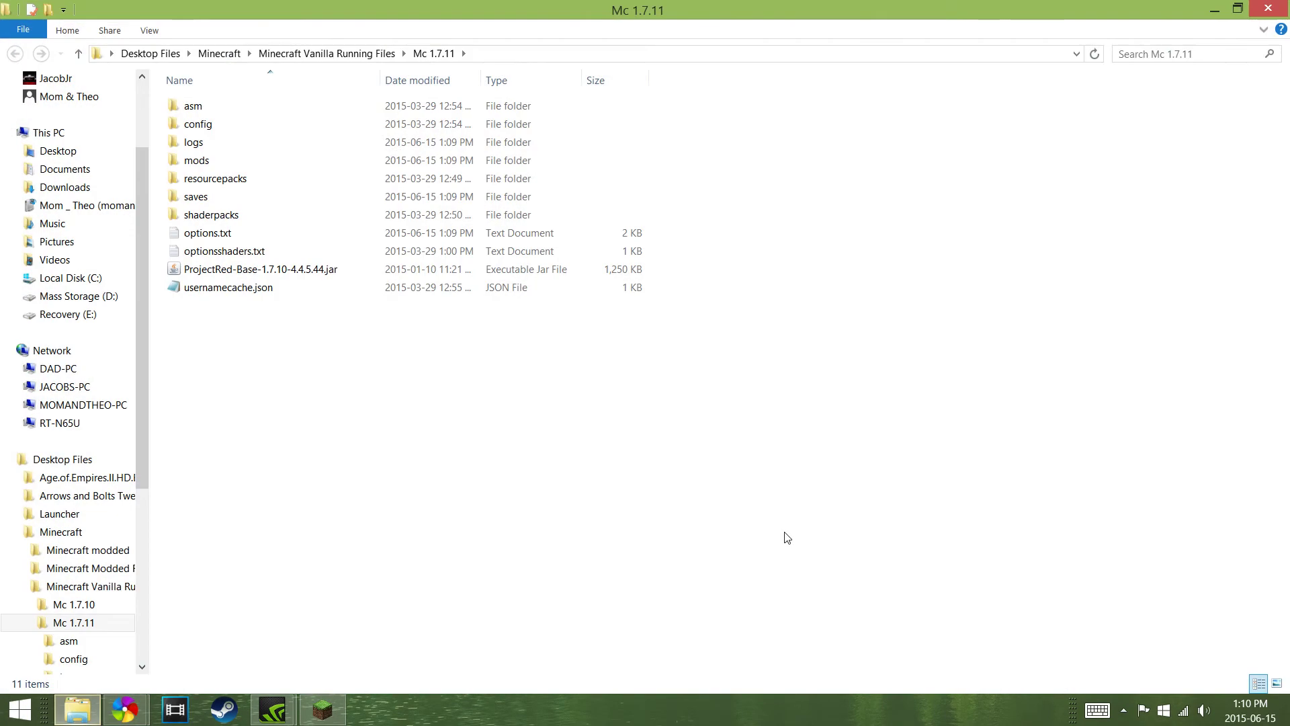
Step: Cut the ProjectRed-Base jar, paste it into mods, and go back to Mc 1.7.11
left_click(218, 271)
right_click(219, 271)
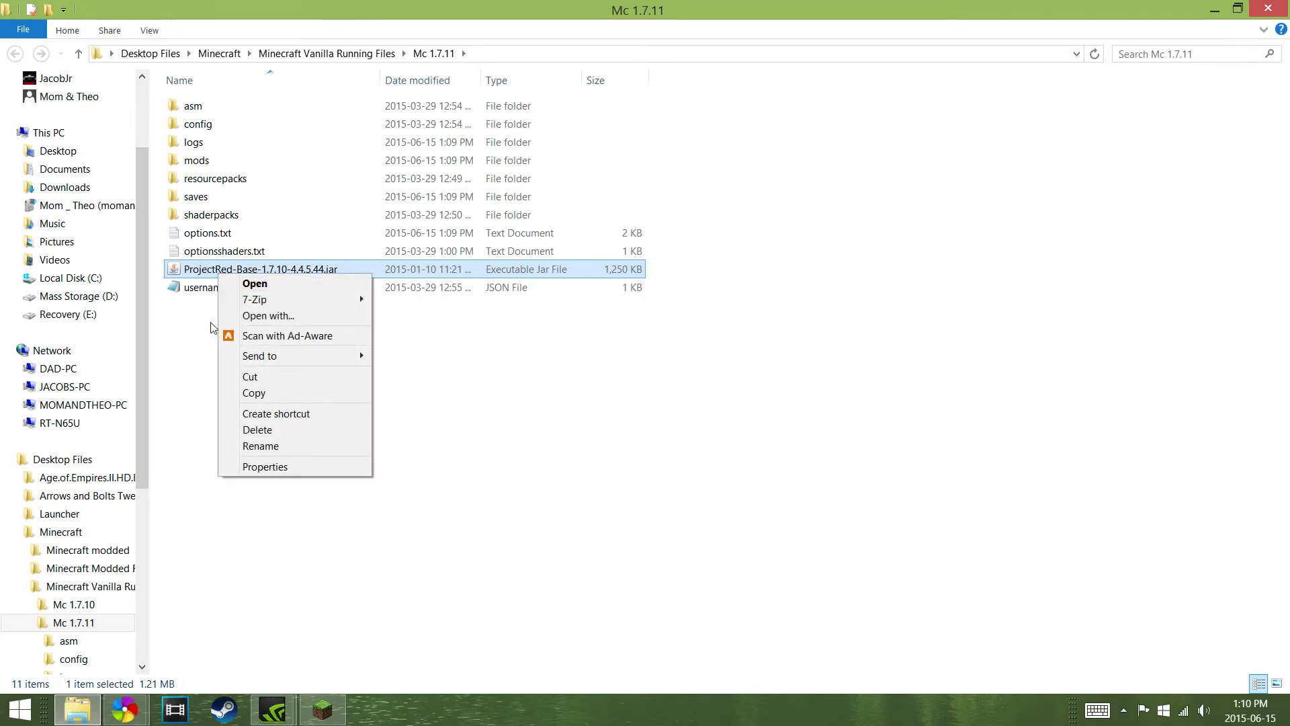
left_click(264, 378)
left_click(205, 167)
double_click(204, 168)
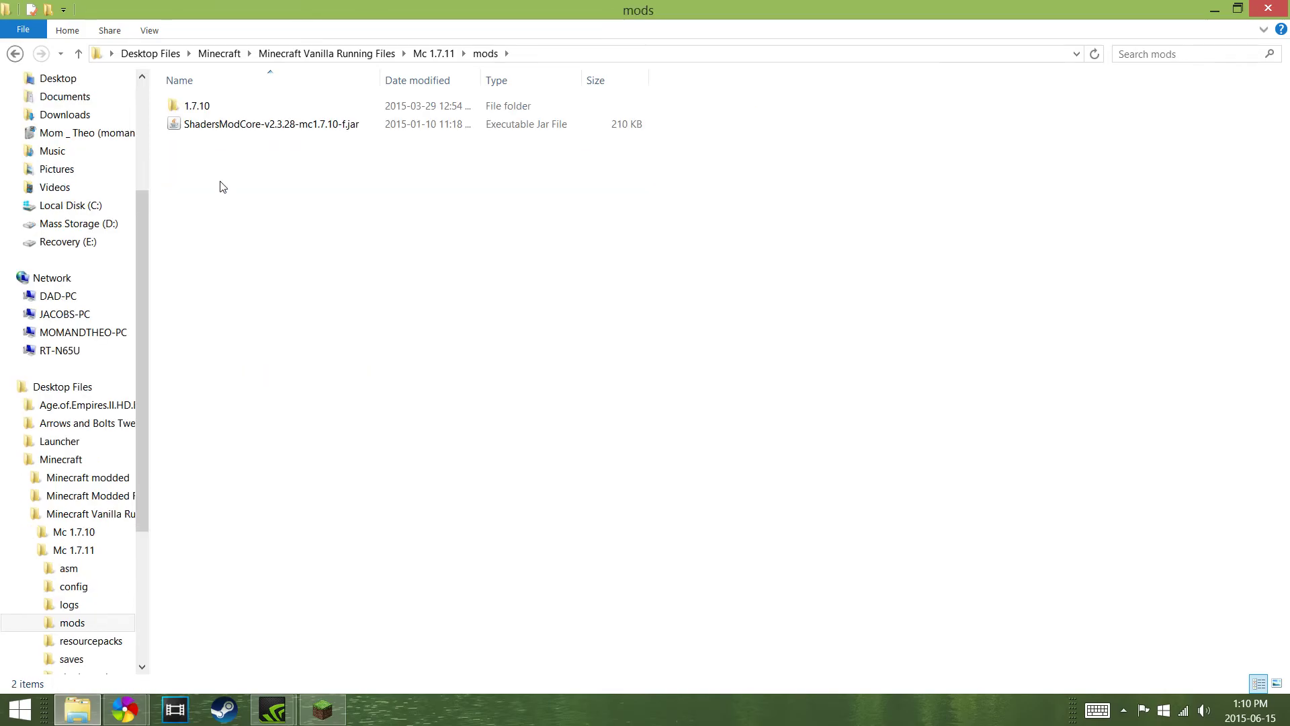
right_click(220, 182)
left_click(258, 282)
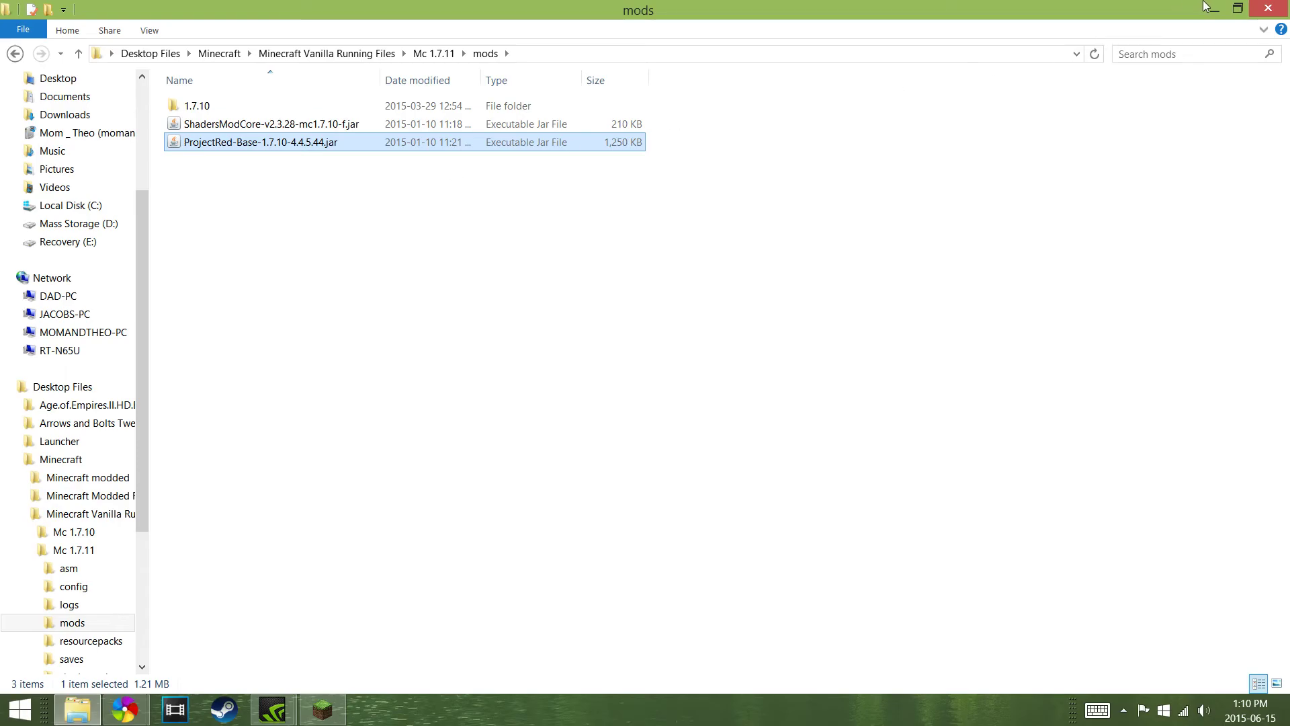
left_click(16, 53)
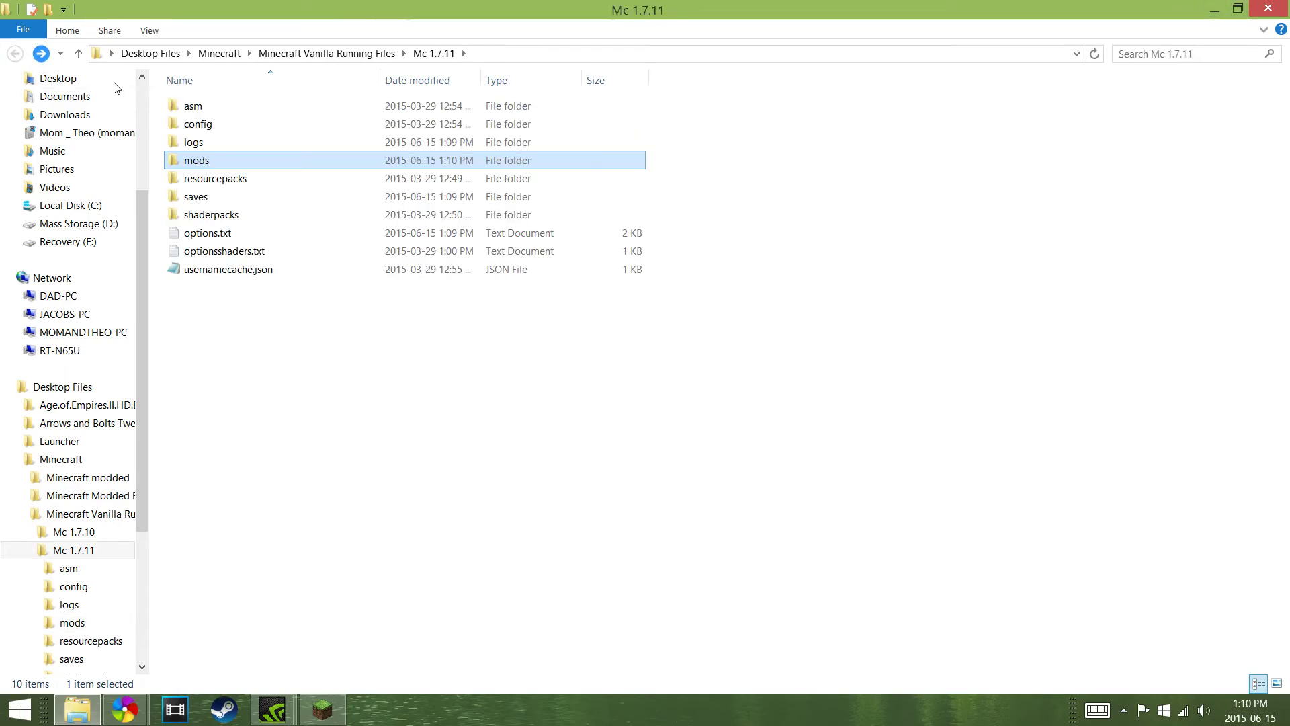
Step: Open ProjectRed.cfg from the config folder in Notepad, maximize it, then close it
double_click(213, 128)
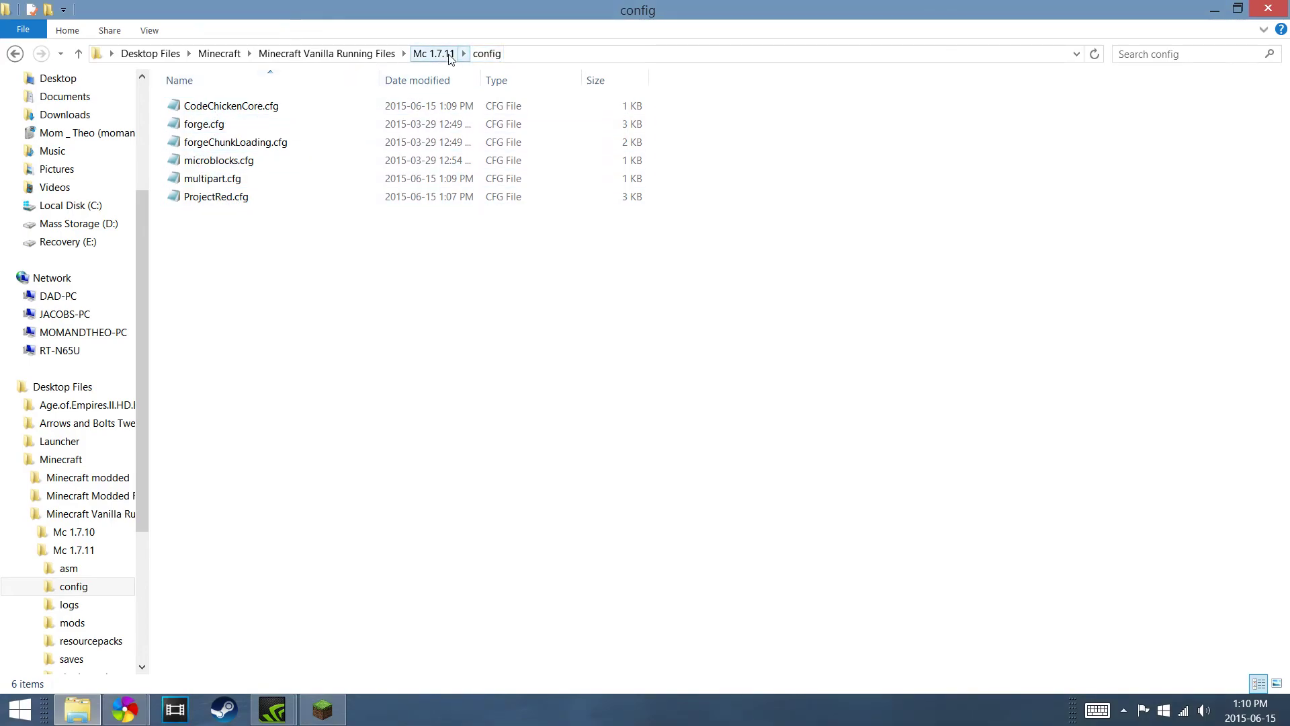
left_click(239, 200)
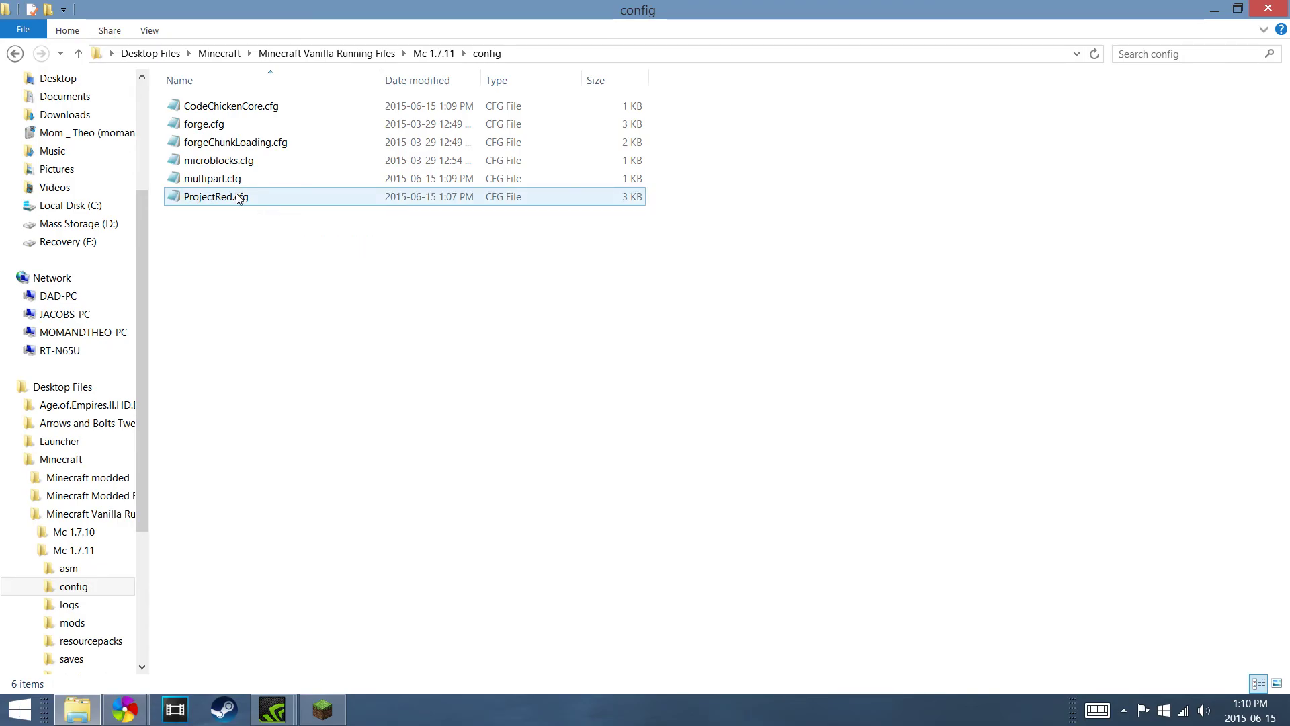
double_click(239, 199)
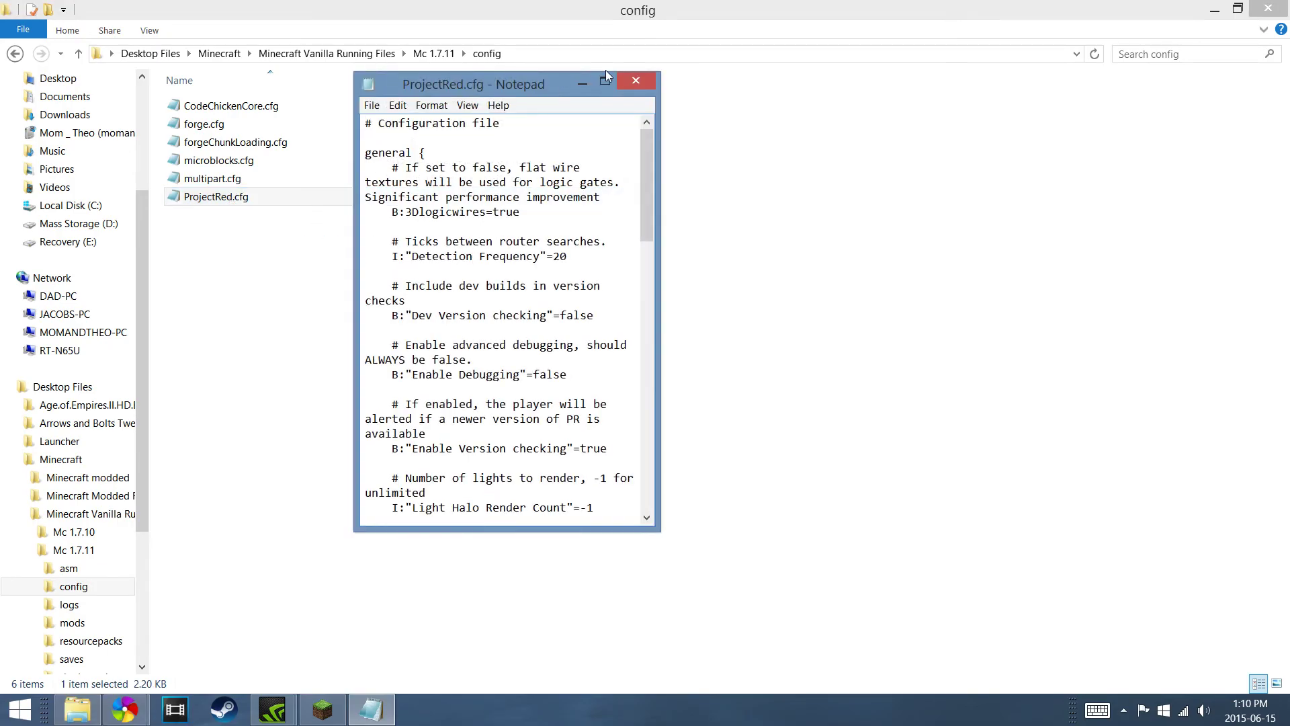
left_click(606, 80)
scroll(376, 292, "down", 5)
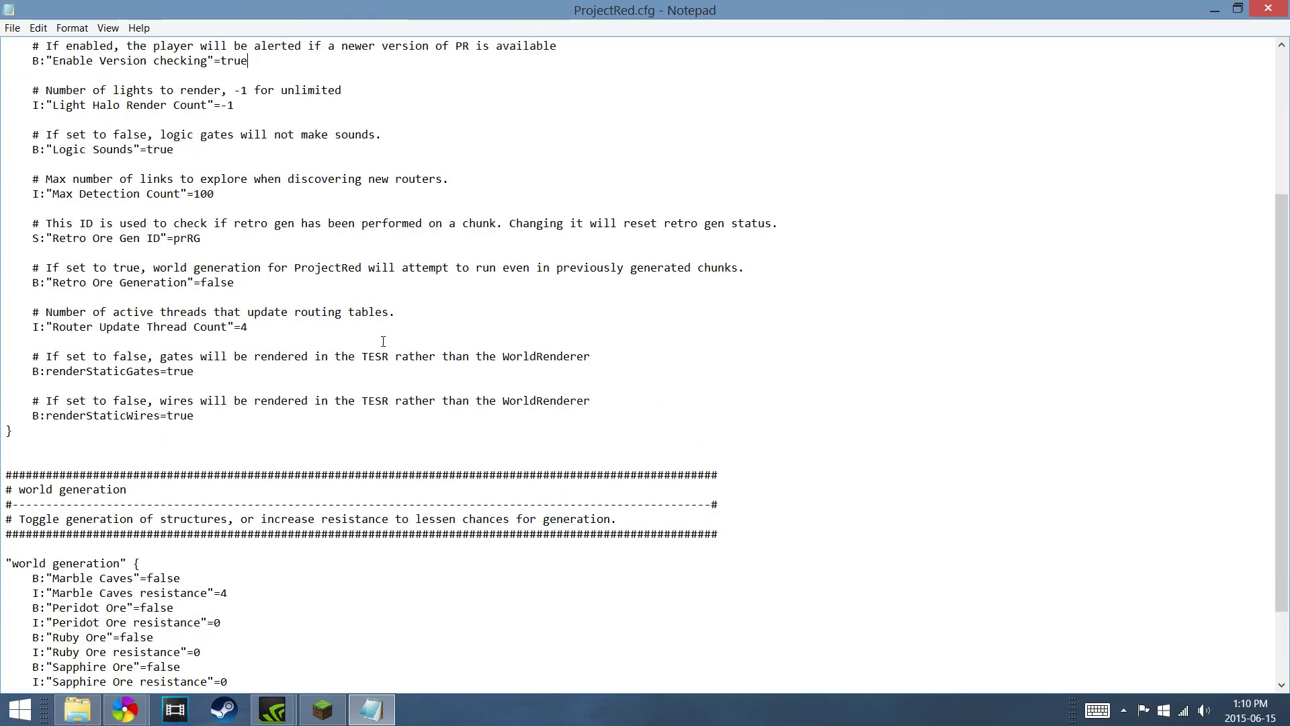
scroll(375, 351, "down", 2)
left_click(1286, 5)
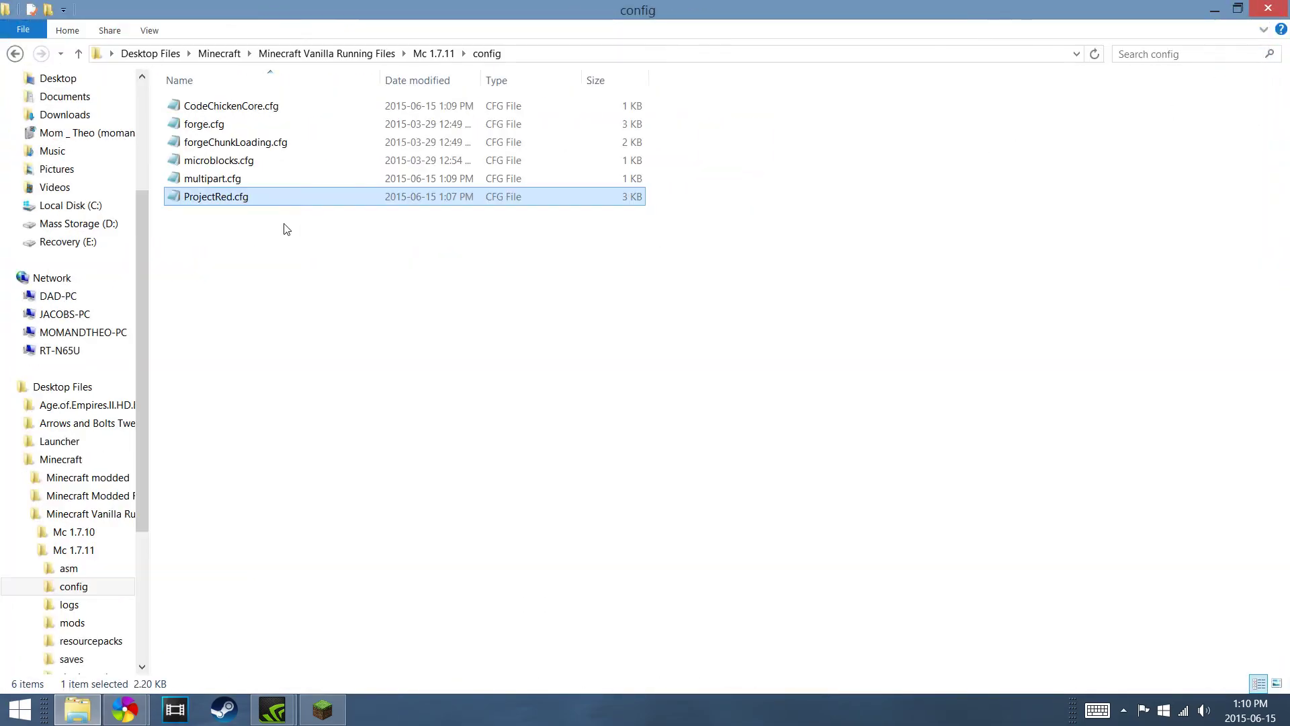
Step: Make Notepad the default program for all .cfg files via Open with
right_click(242, 201)
mouse_move(289, 259)
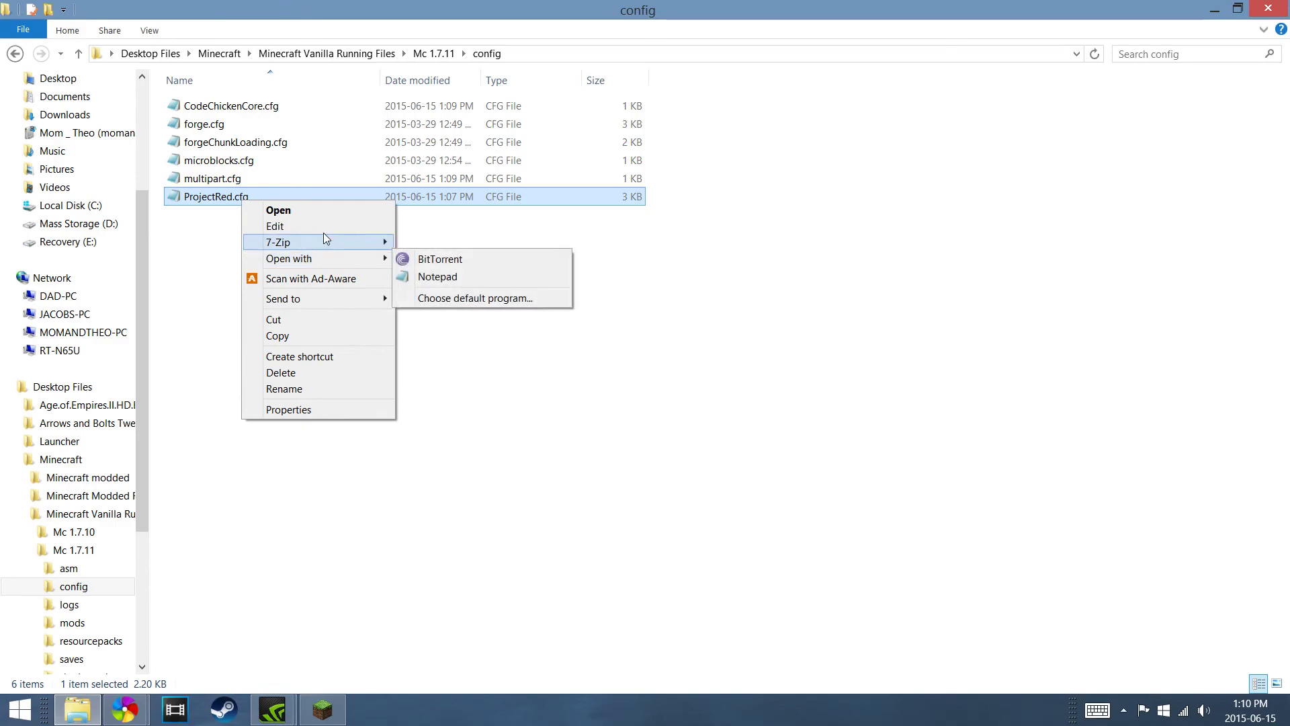
left_click(474, 298)
left_click(583, 365)
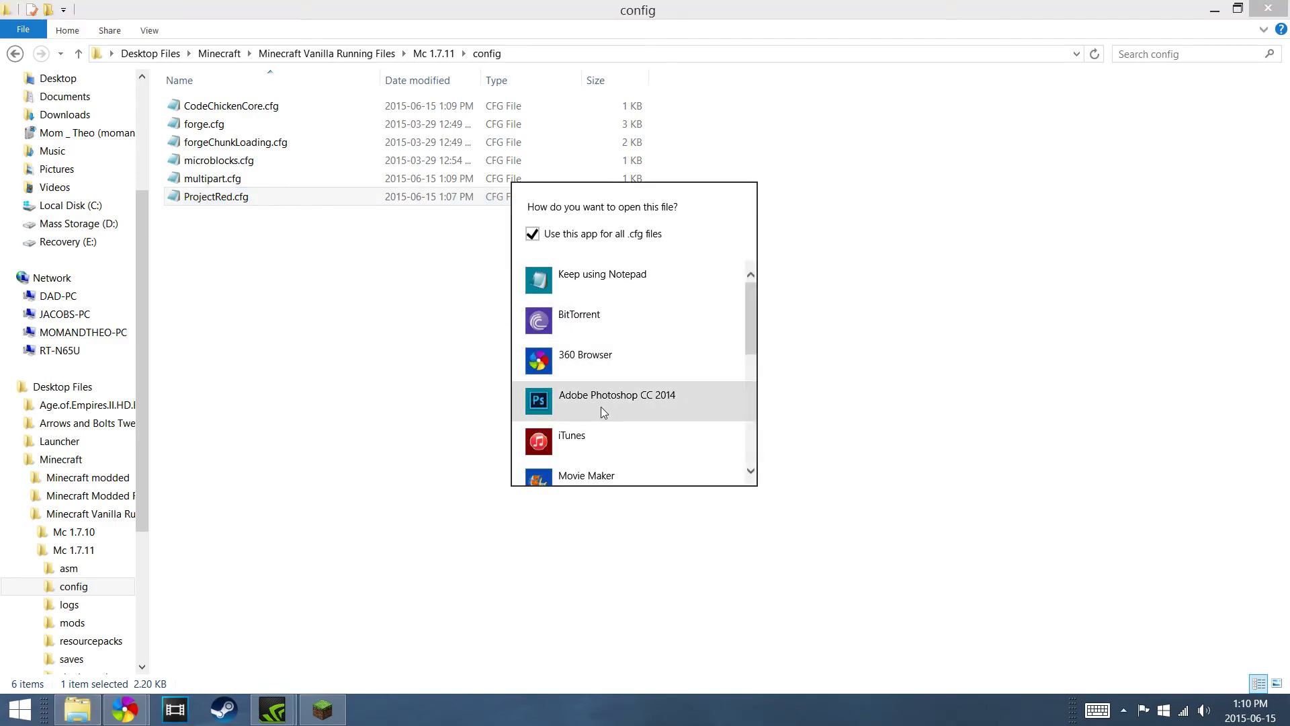
scroll(616, 395, "down", 2)
scroll(617, 395, "down", 2)
scroll(617, 395, "down", 1)
scroll(618, 395, "up", 3)
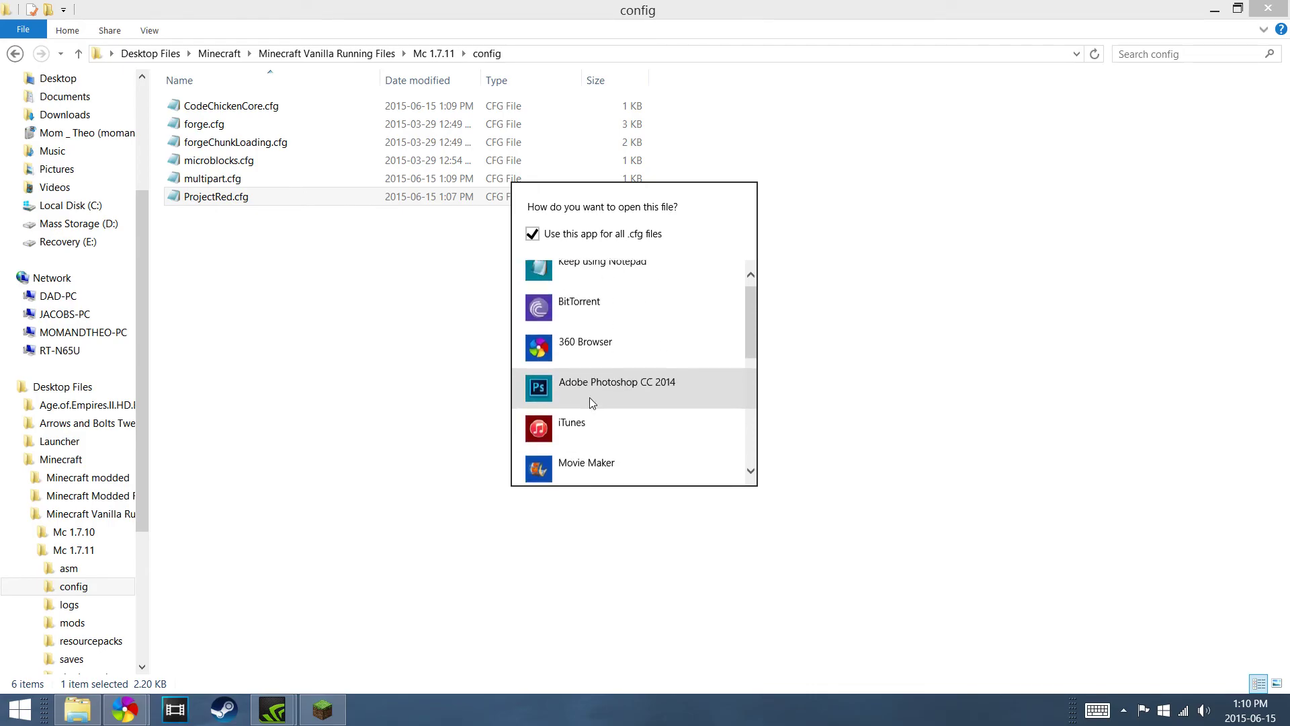
scroll(589, 397, "up", 2)
left_click(578, 279)
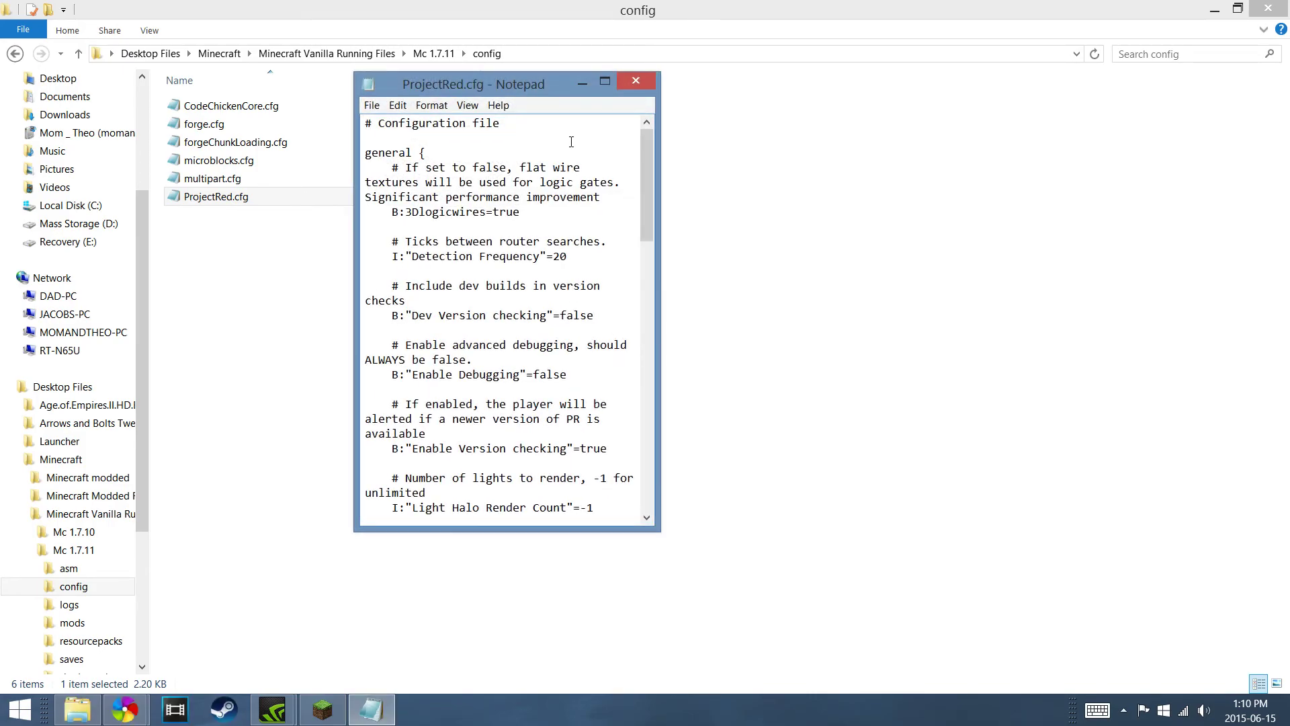
Step: Maximize Notepad, confirm the world generation B: entries are false, and close the file
left_click(606, 82)
scroll(564, 175, "down", 7)
scroll(258, 322, "down", 2)
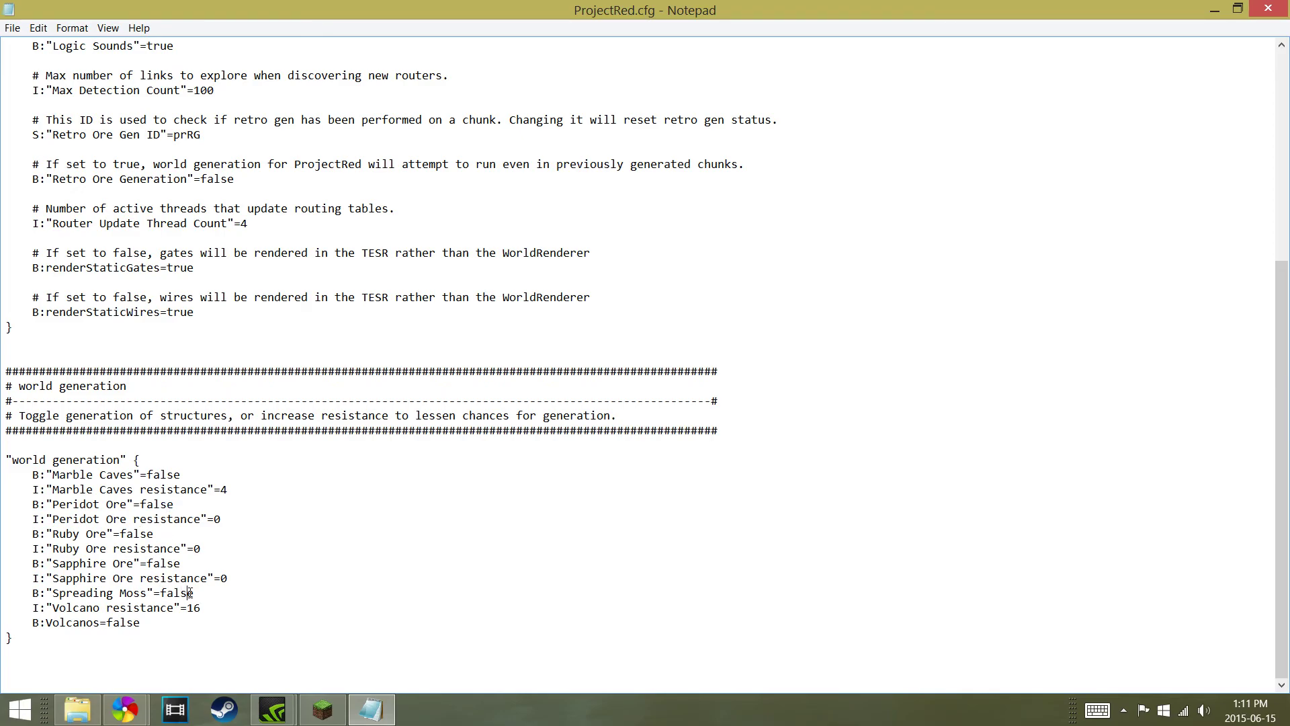
left_click(1270, 7)
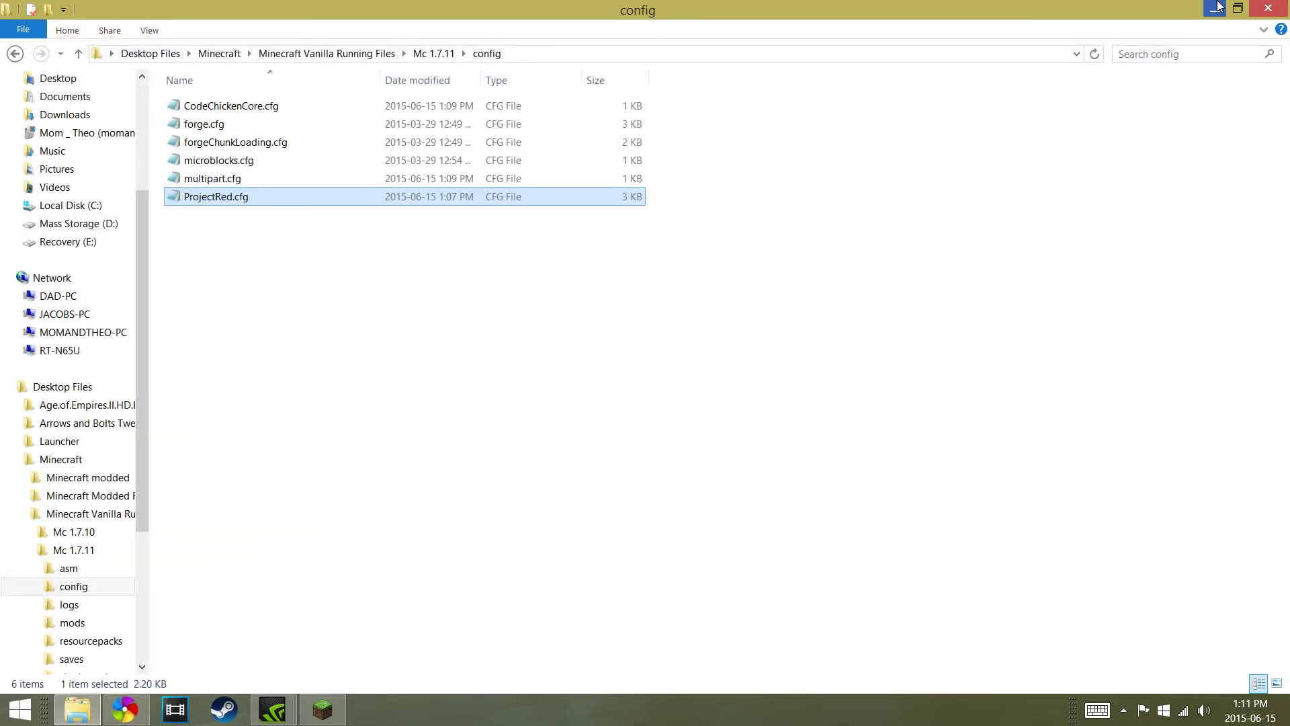
Step: Close Explorer, save the 1.7.10 profile, launch the game and go to Singleplayer
left_click(1265, 7)
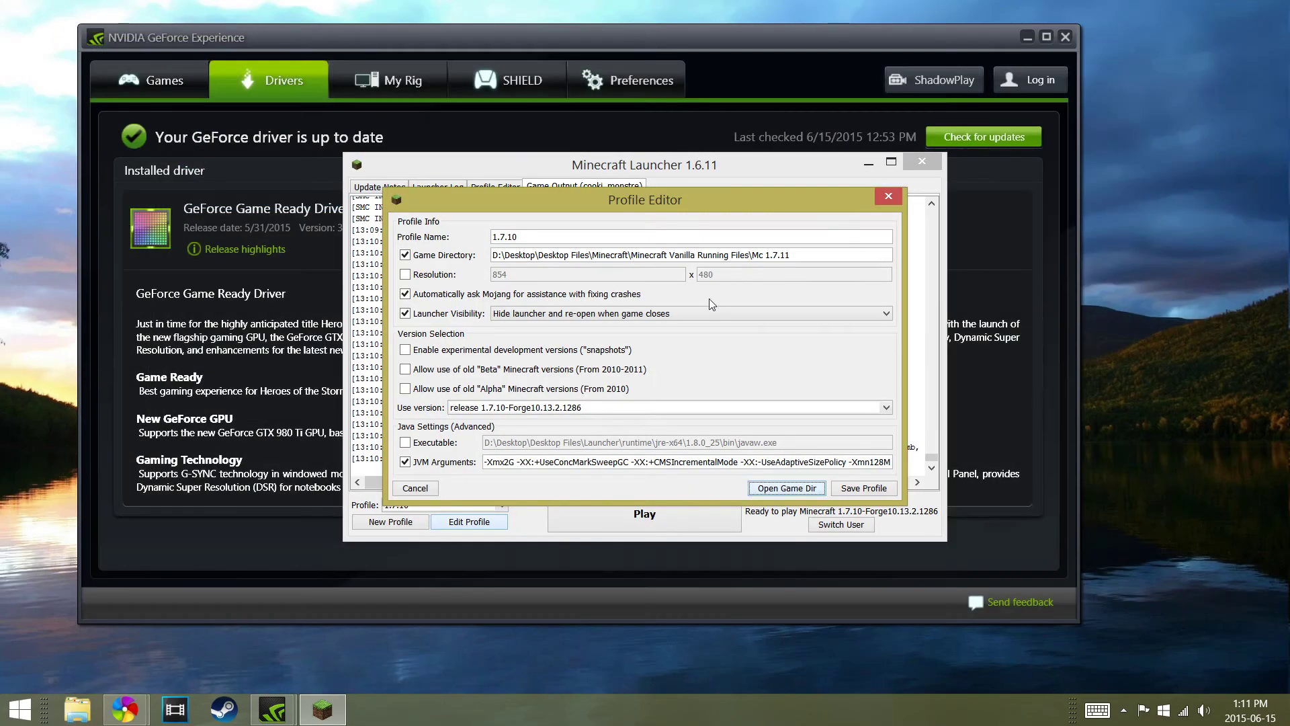
left_click(864, 488)
left_click(634, 519)
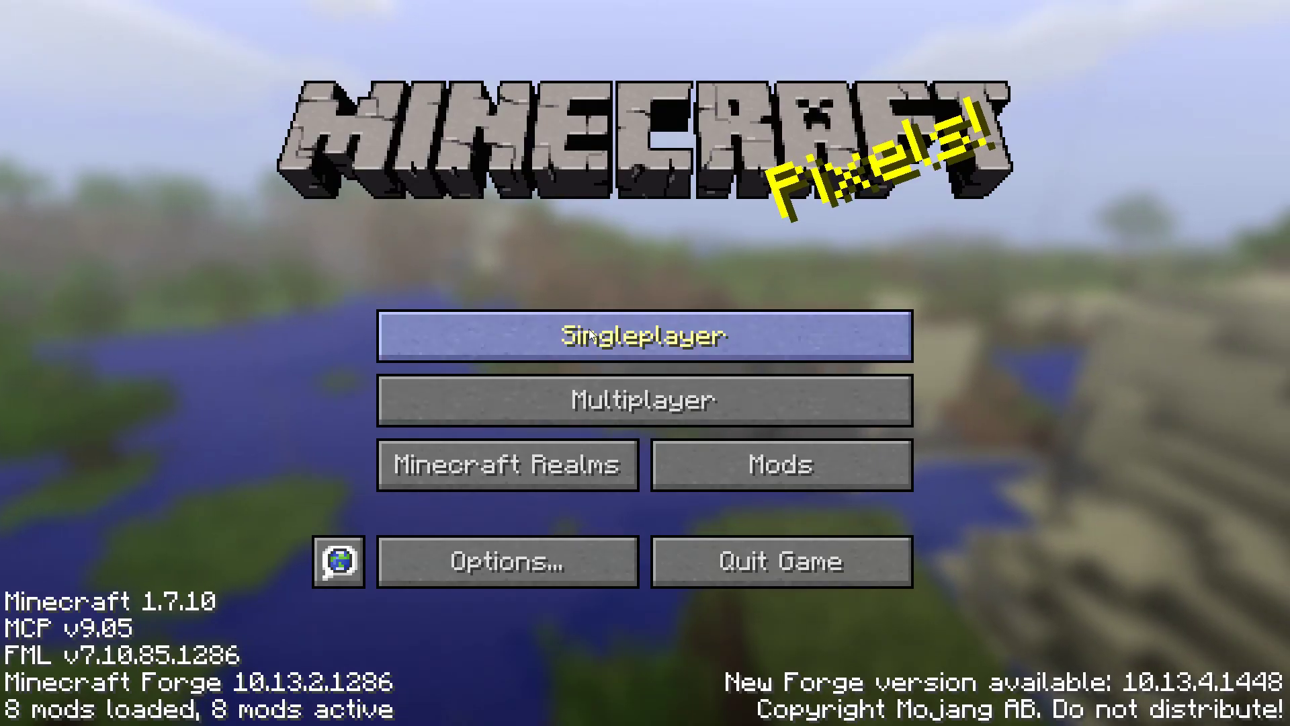
left_click(589, 329)
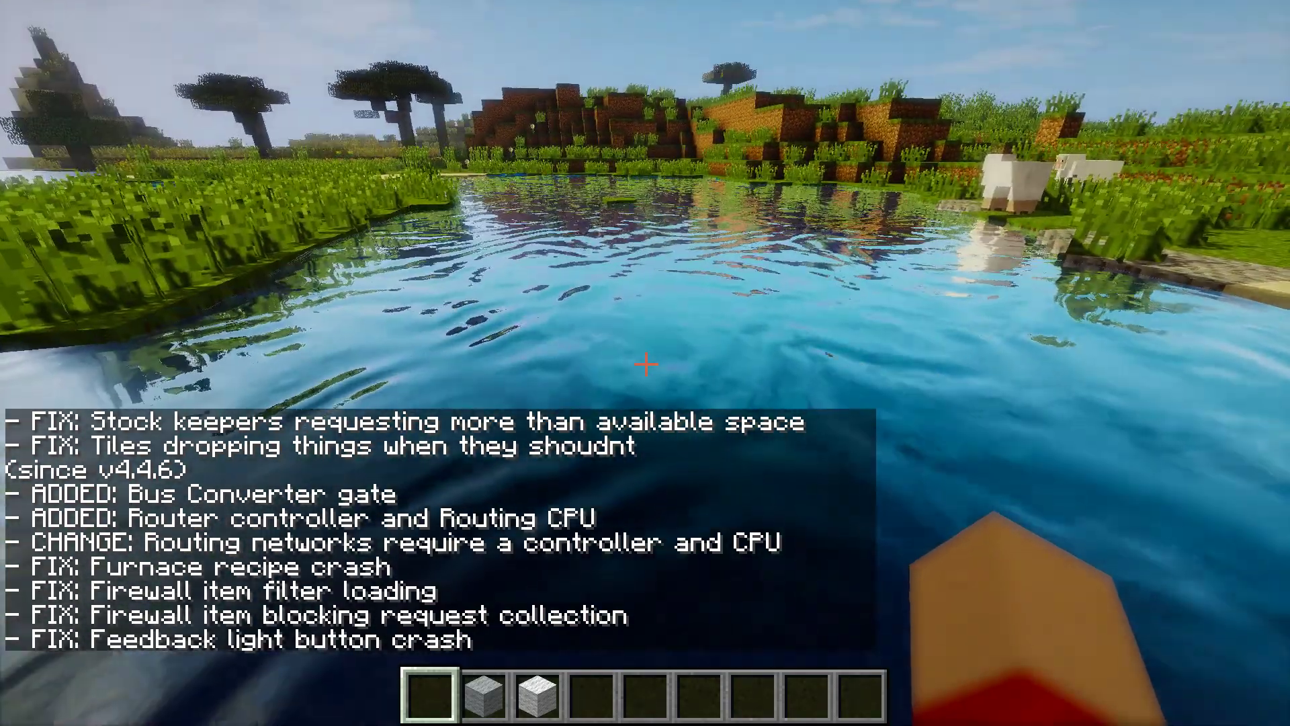
Step: From the pause menu's Shaders options, select a different pack, confirm with Done and resume play
key("Escape")
left_click(438, 403)
left_click(529, 444)
scroll(592, 468, "down", 2)
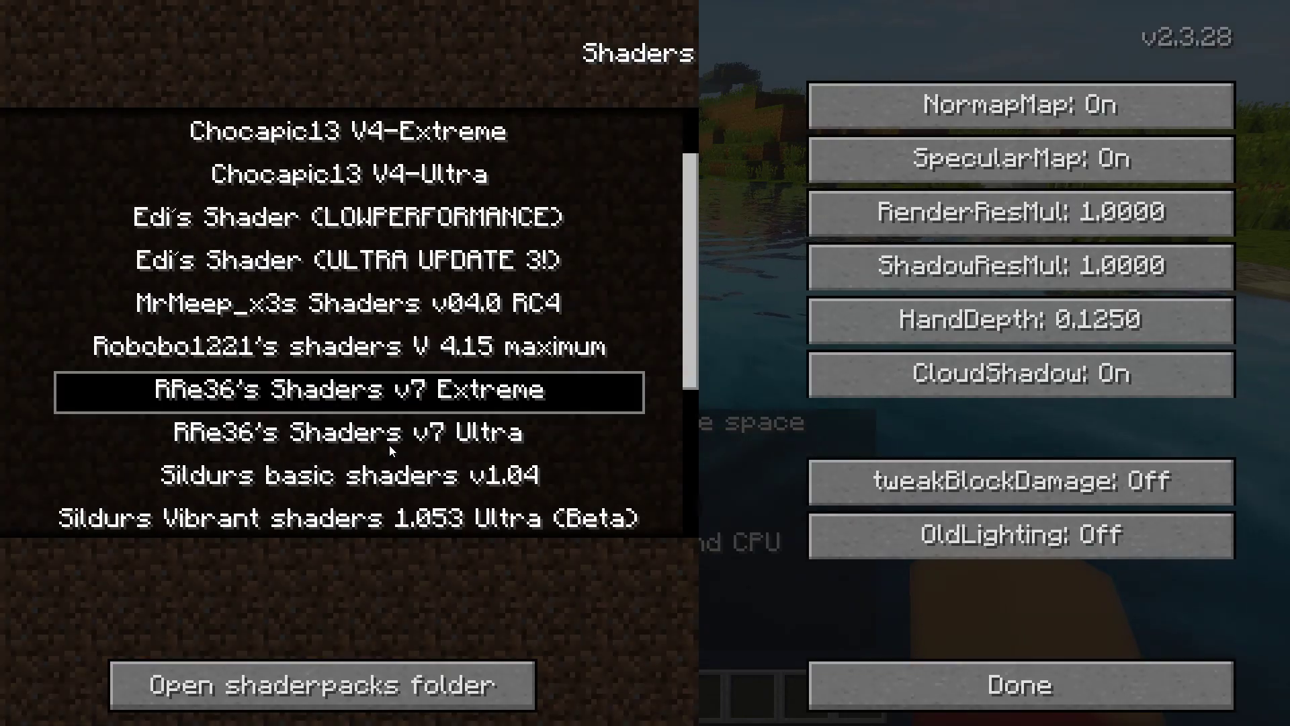
scroll(389, 444, "down", 2)
left_click(403, 455)
left_click(935, 681)
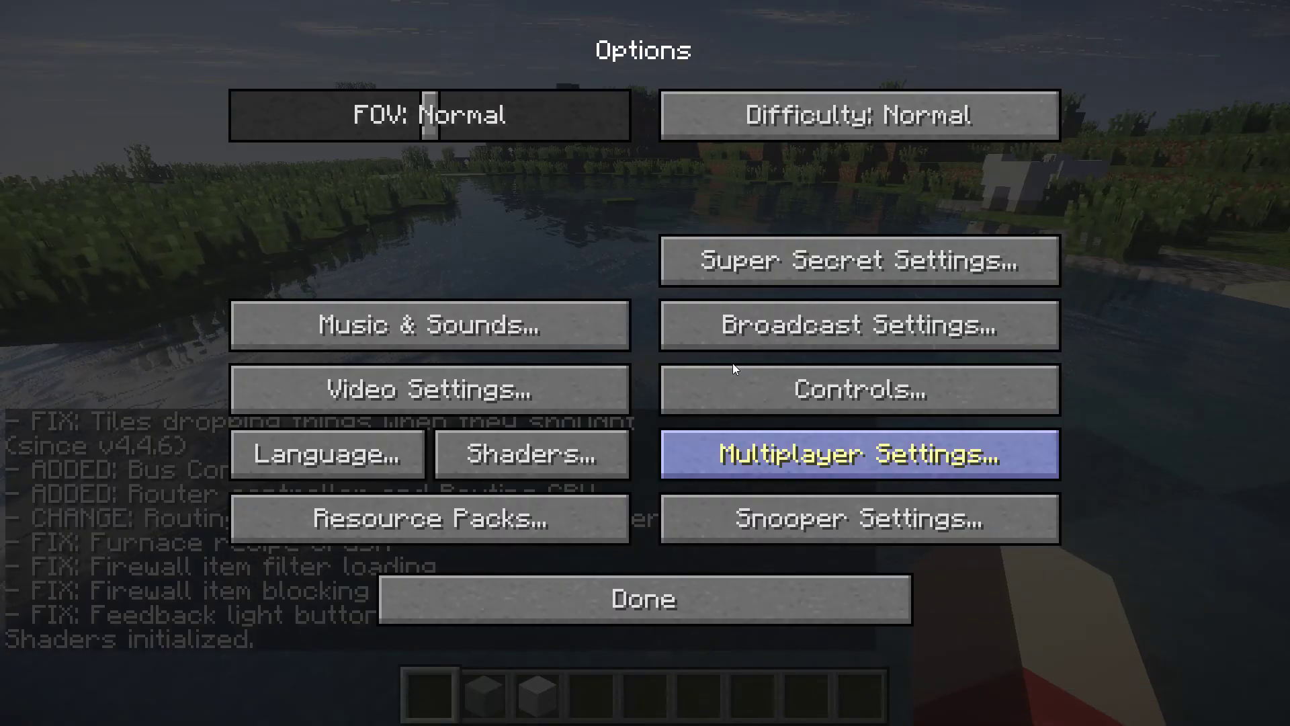
key("Escape")
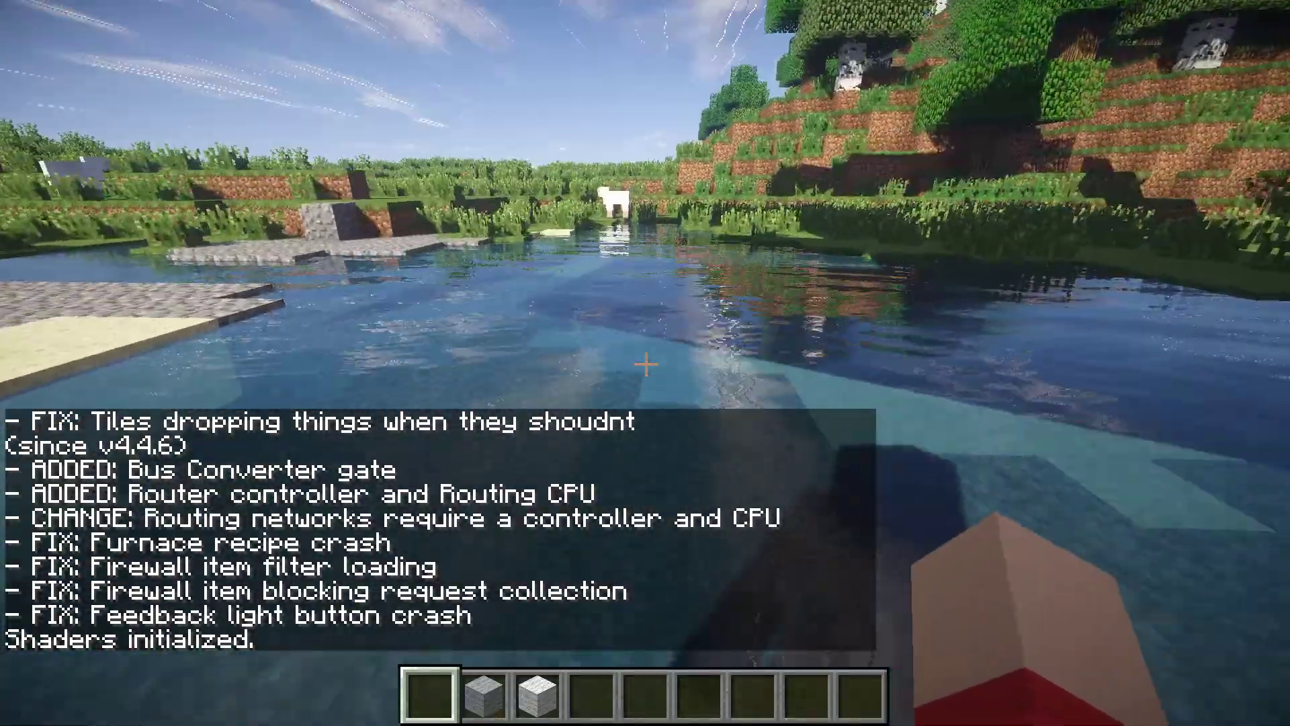
Step: Fly high above the lake and bring up the creative inventory on the Project Red: Core items
key("space")
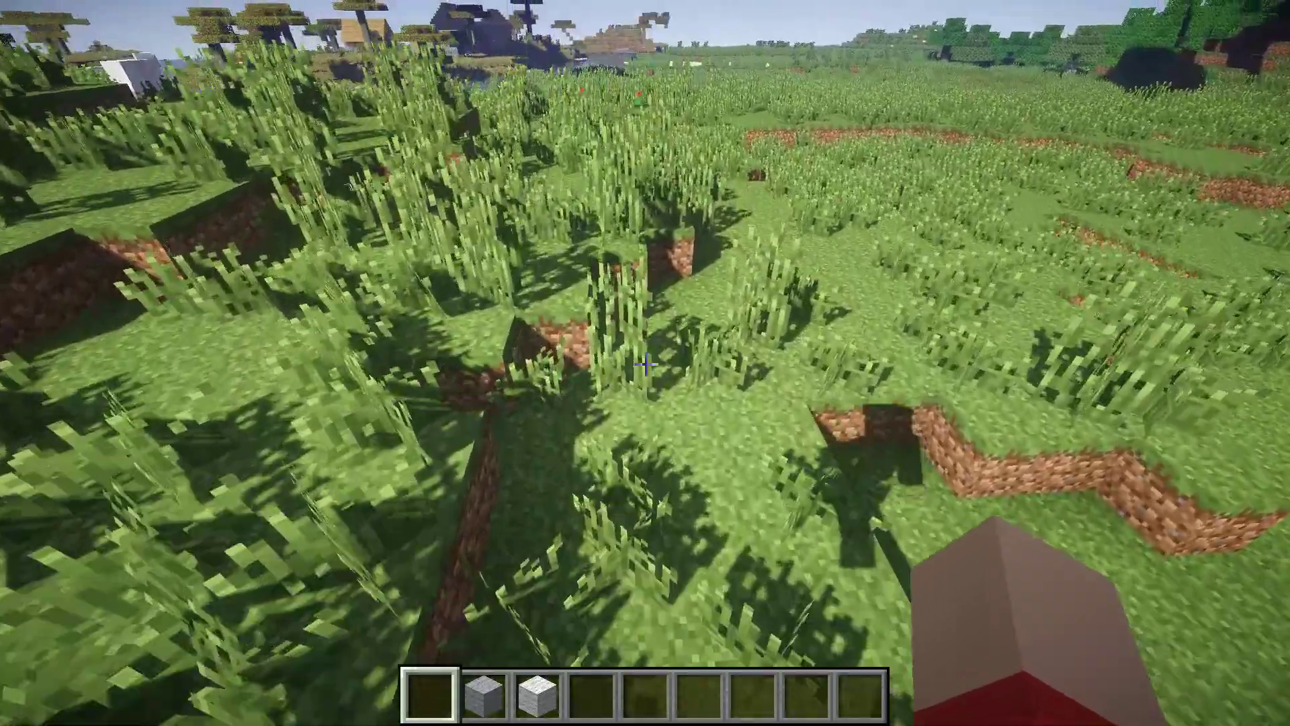
key("e")
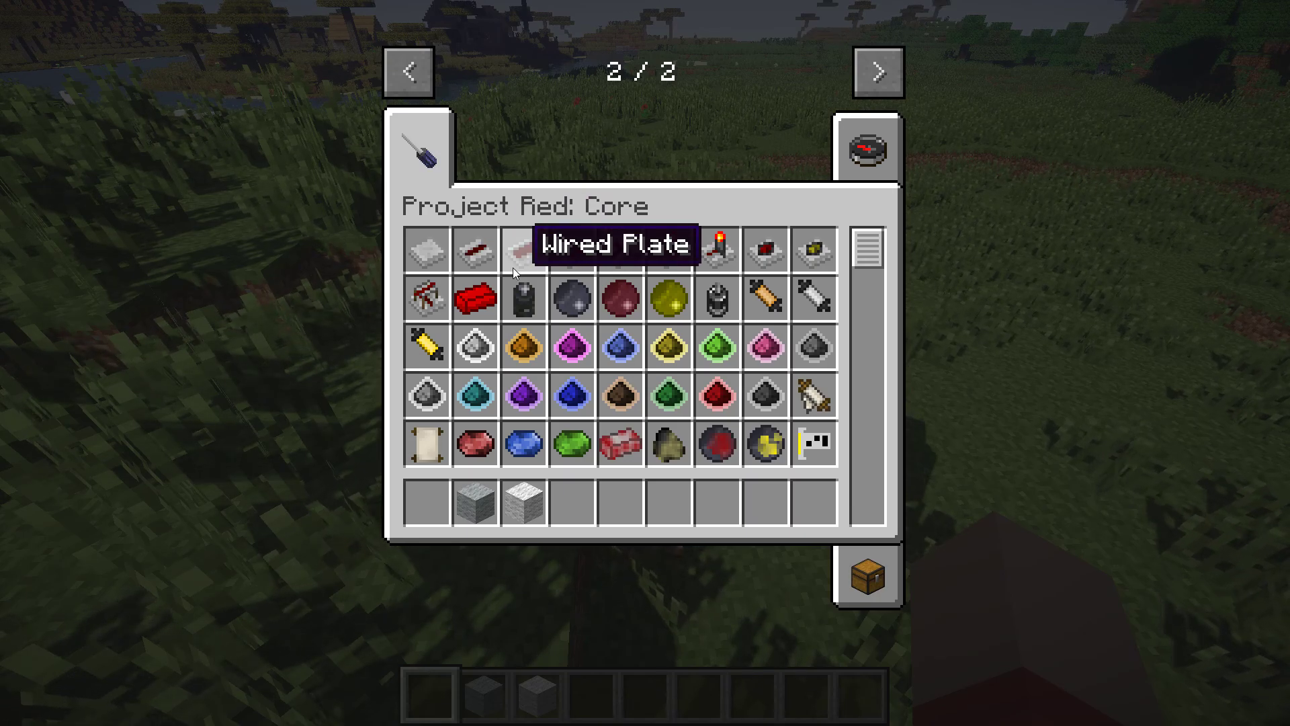
Step: Close the inventory, hit the sheep and fly across the lake toward the stone island and sandy riverbank
key("e")
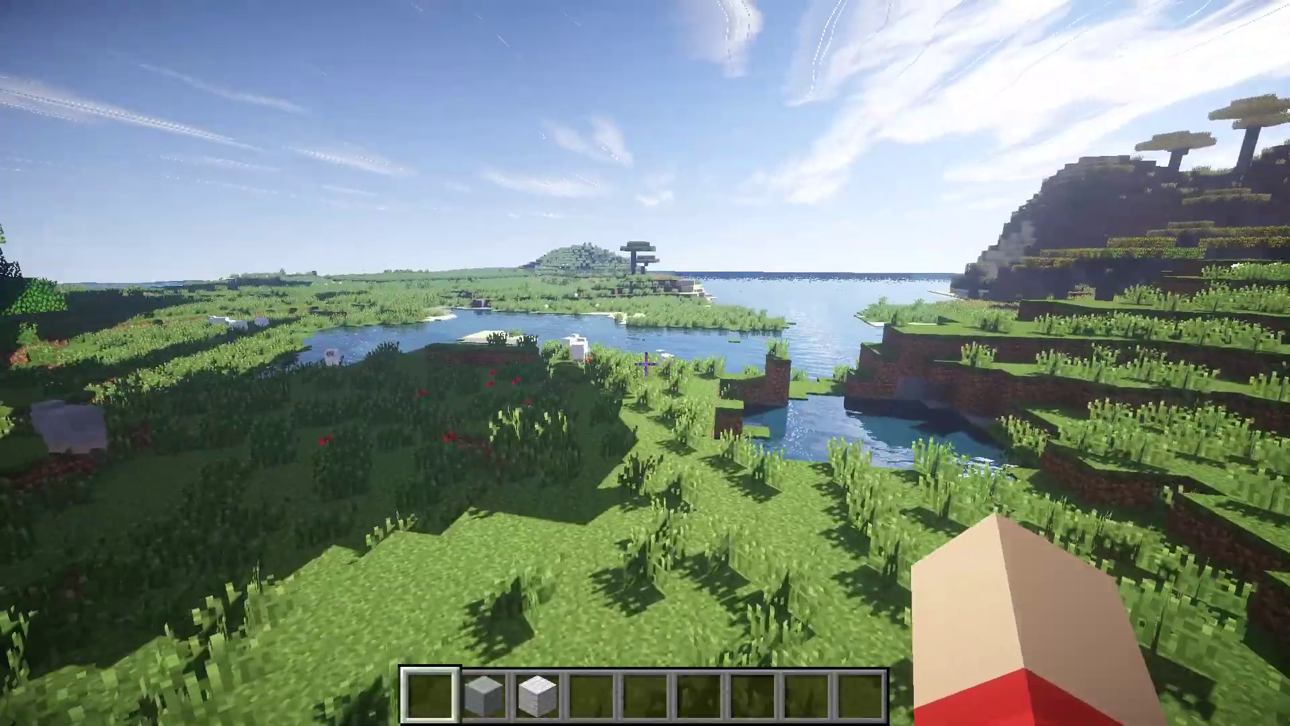
key("w")
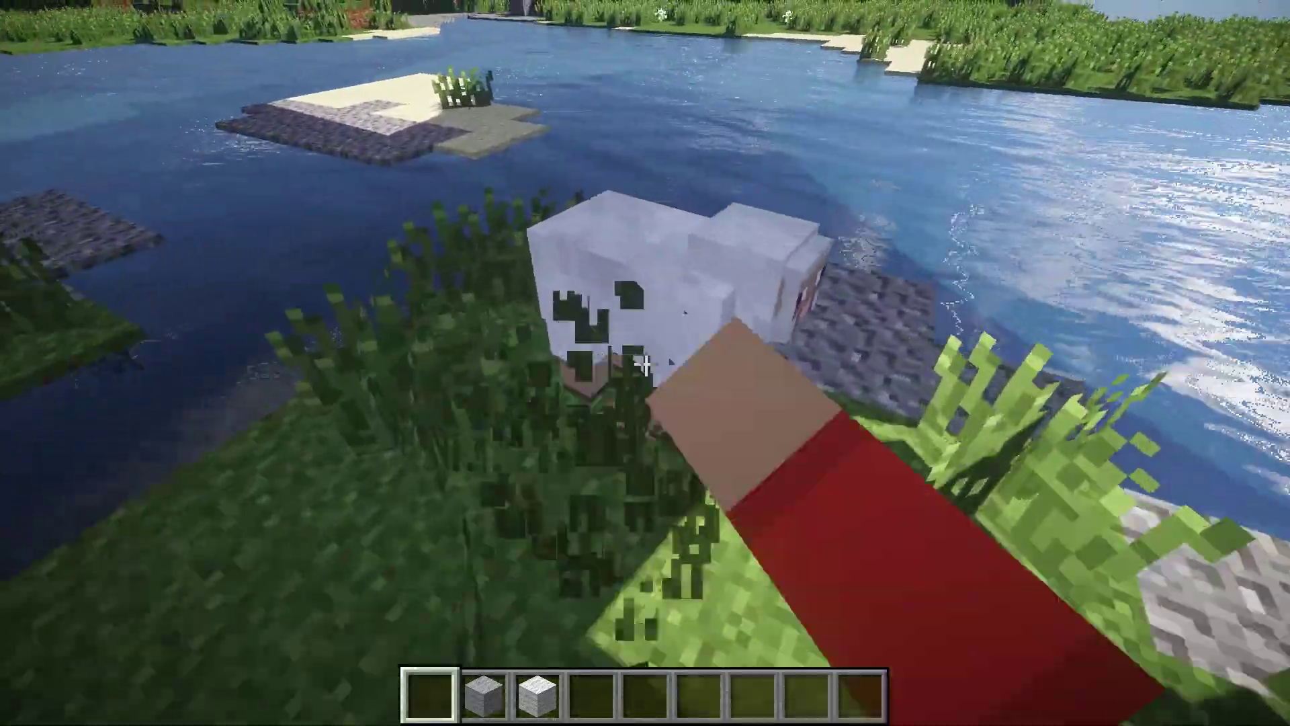
left_click(645, 363)
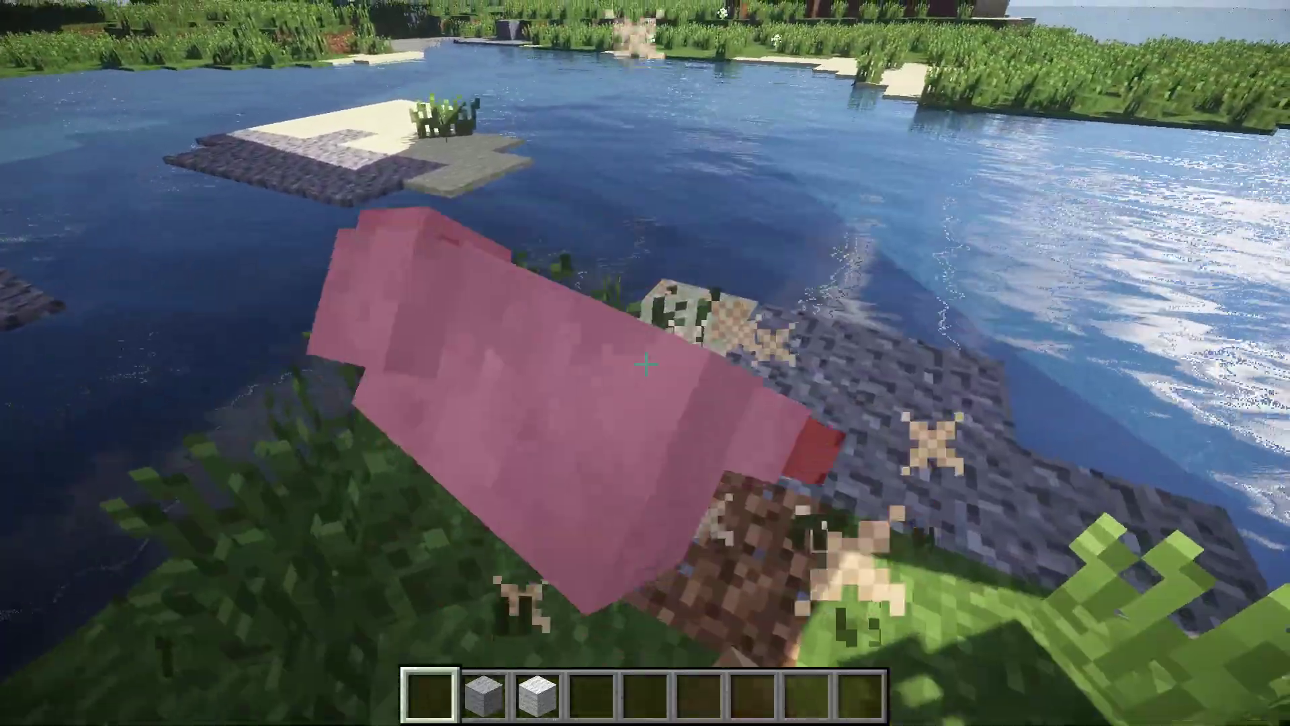
key("w")
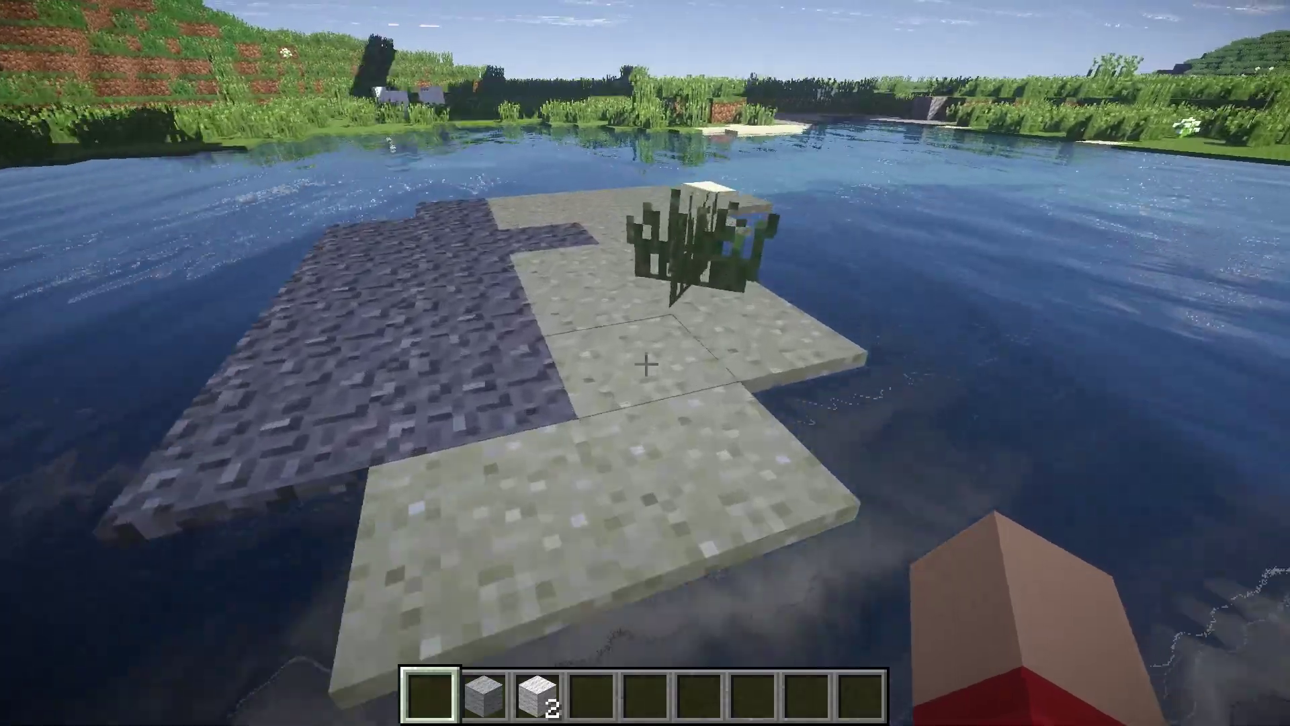
key("w")
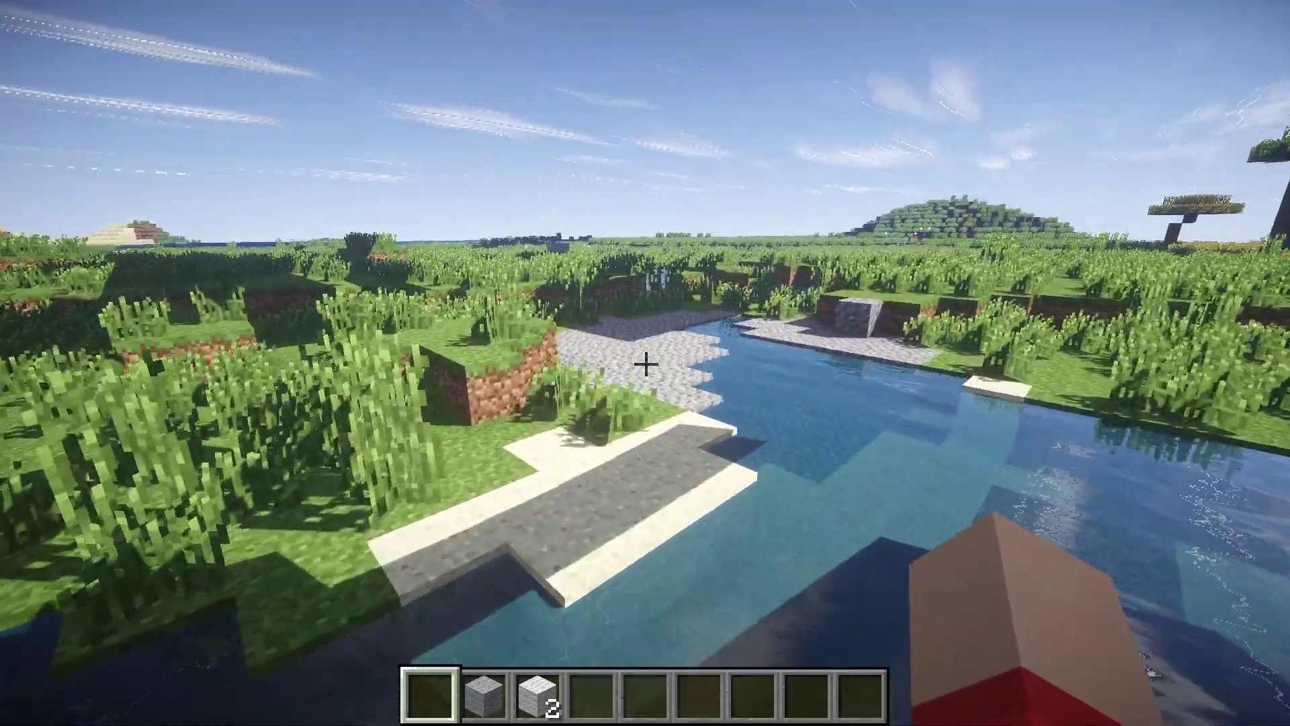